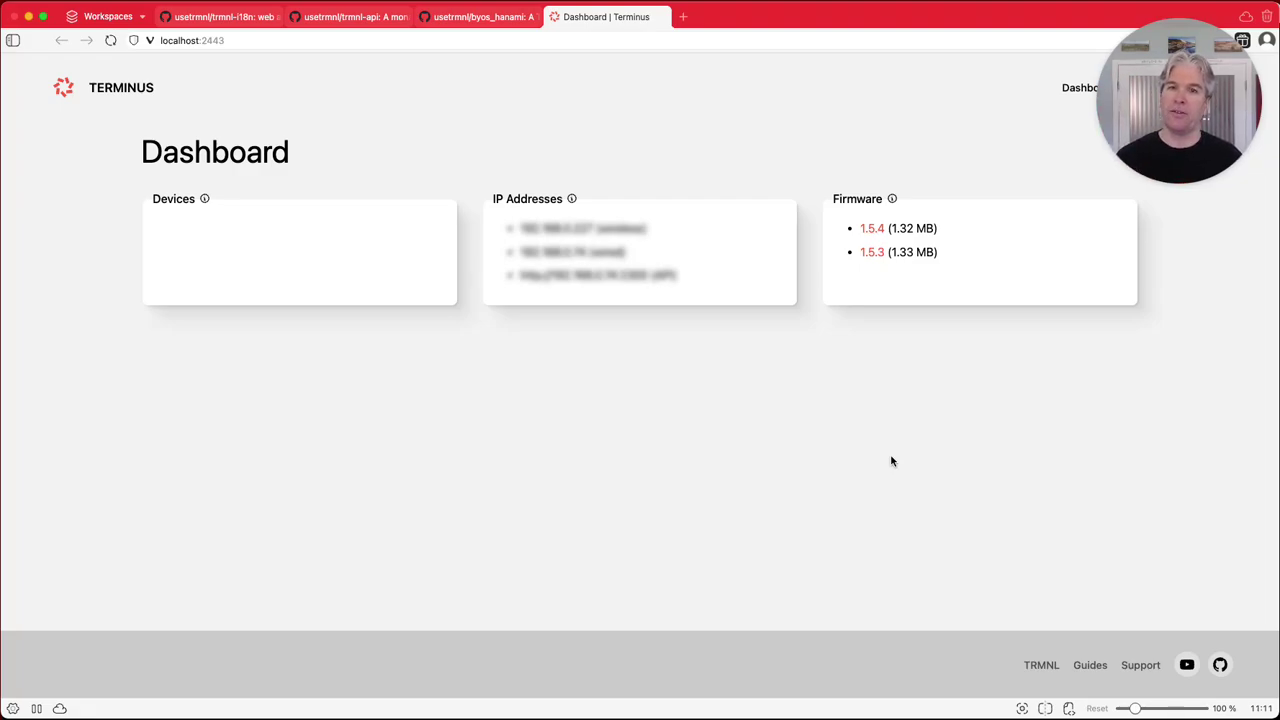
# - Look through the trmnl-i18n, trmnl-api and byos_hanami repository pages, then return to the Terminus dashboard
pyautogui.click(220, 17)
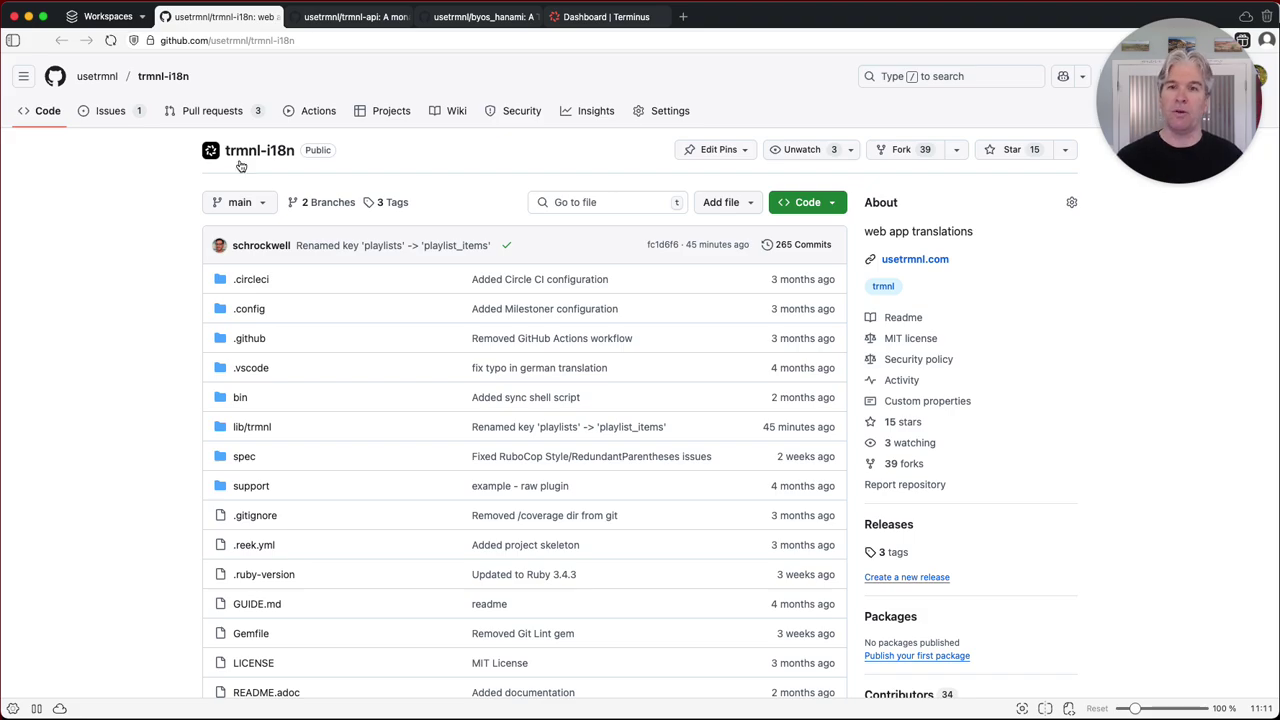
pyautogui.click(360, 18)
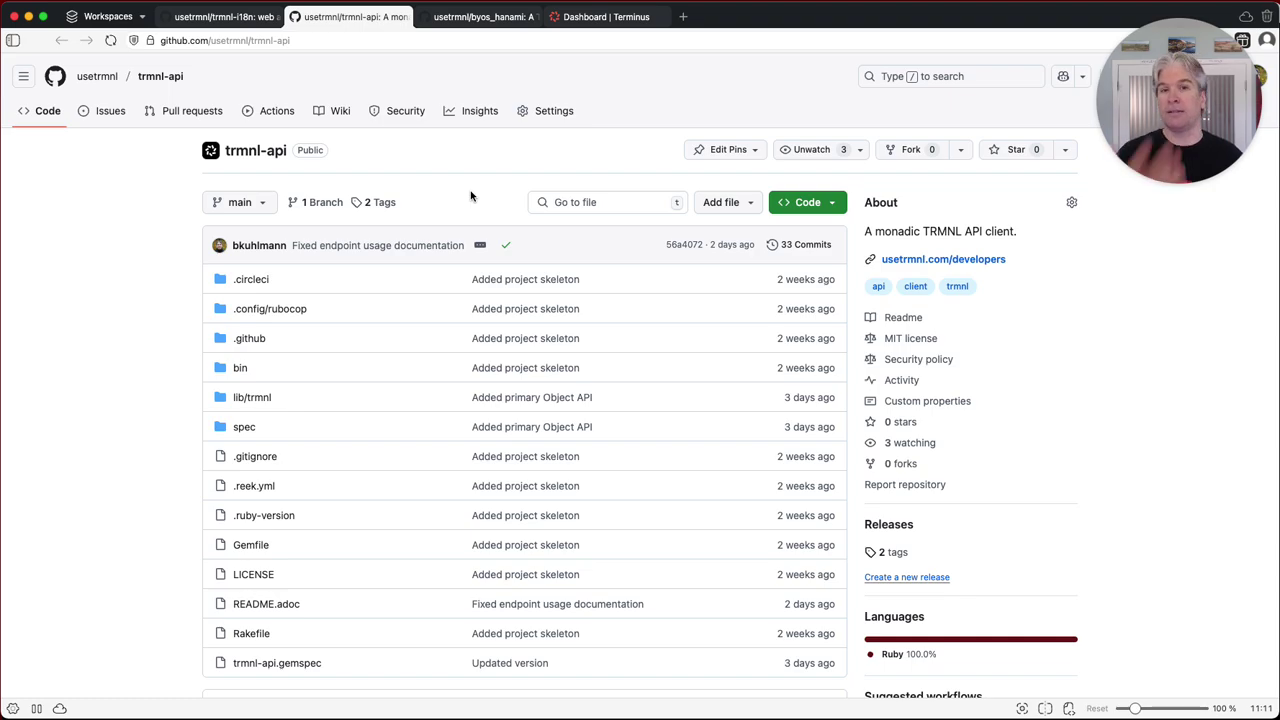
pyautogui.click(485, 18)
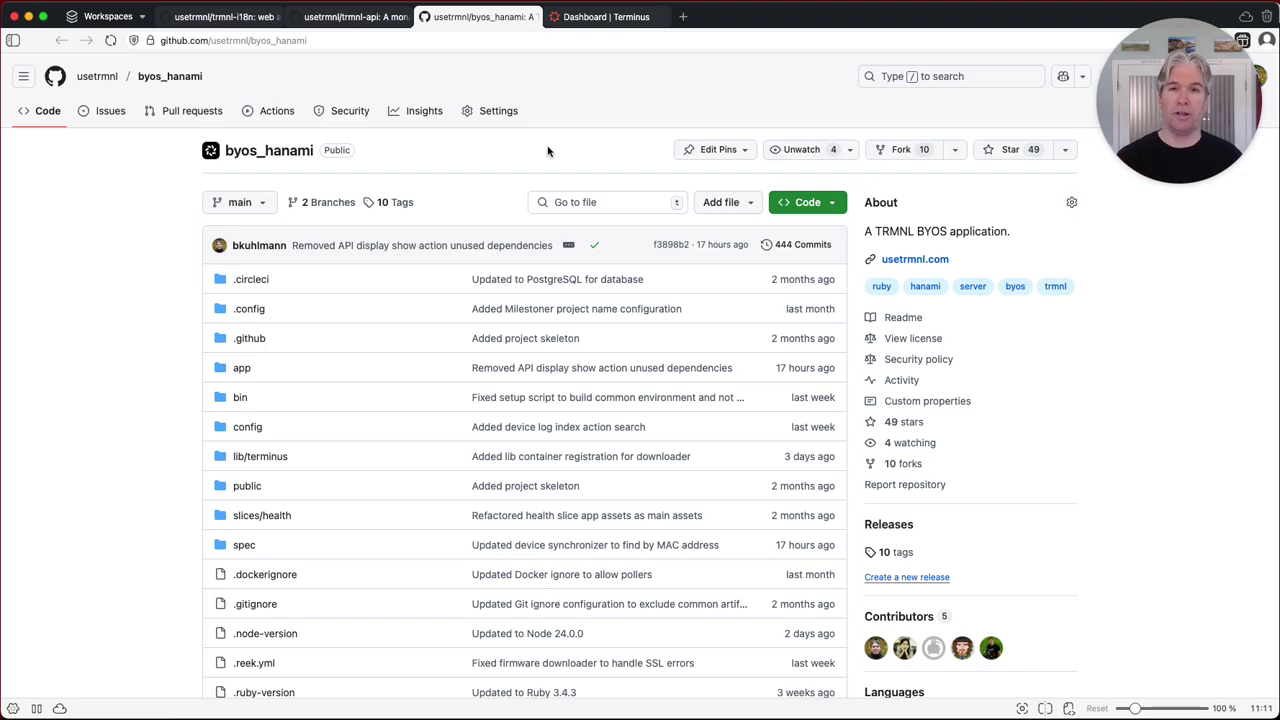
pyautogui.click(598, 18)
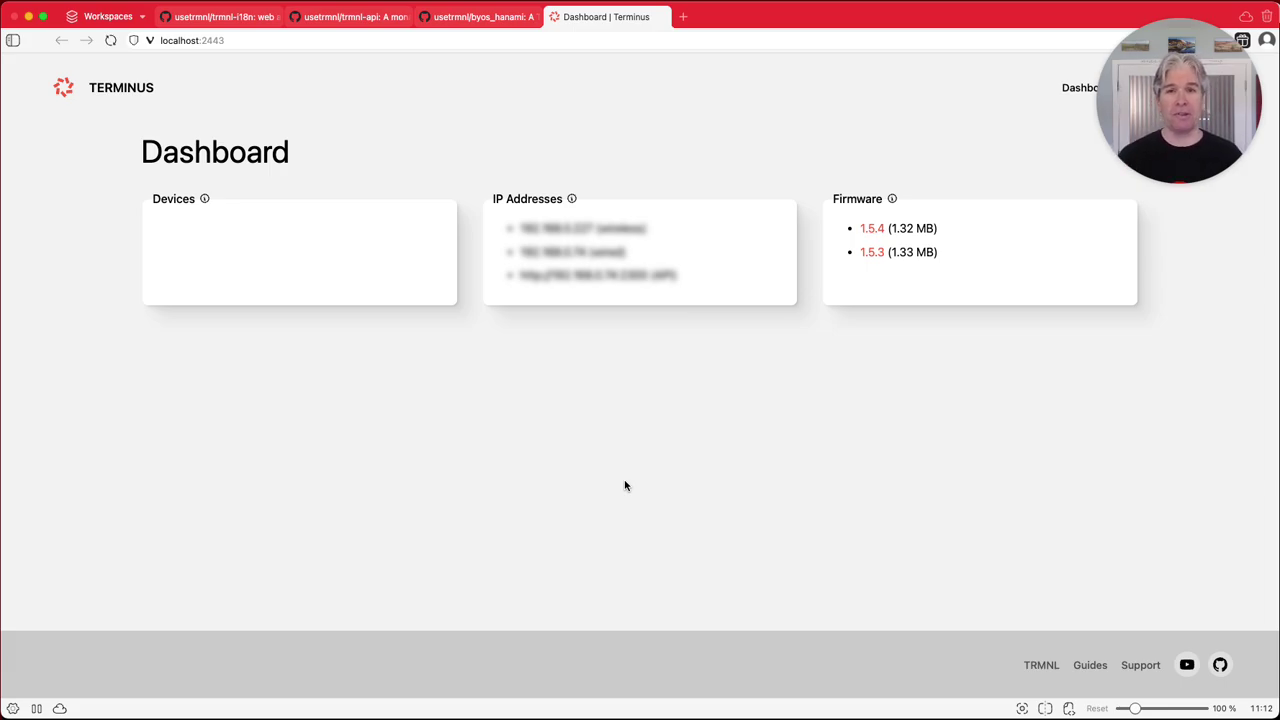
# - Copy the git clone command from the byos_hanami README's Setup section
pyautogui.click(480, 16)
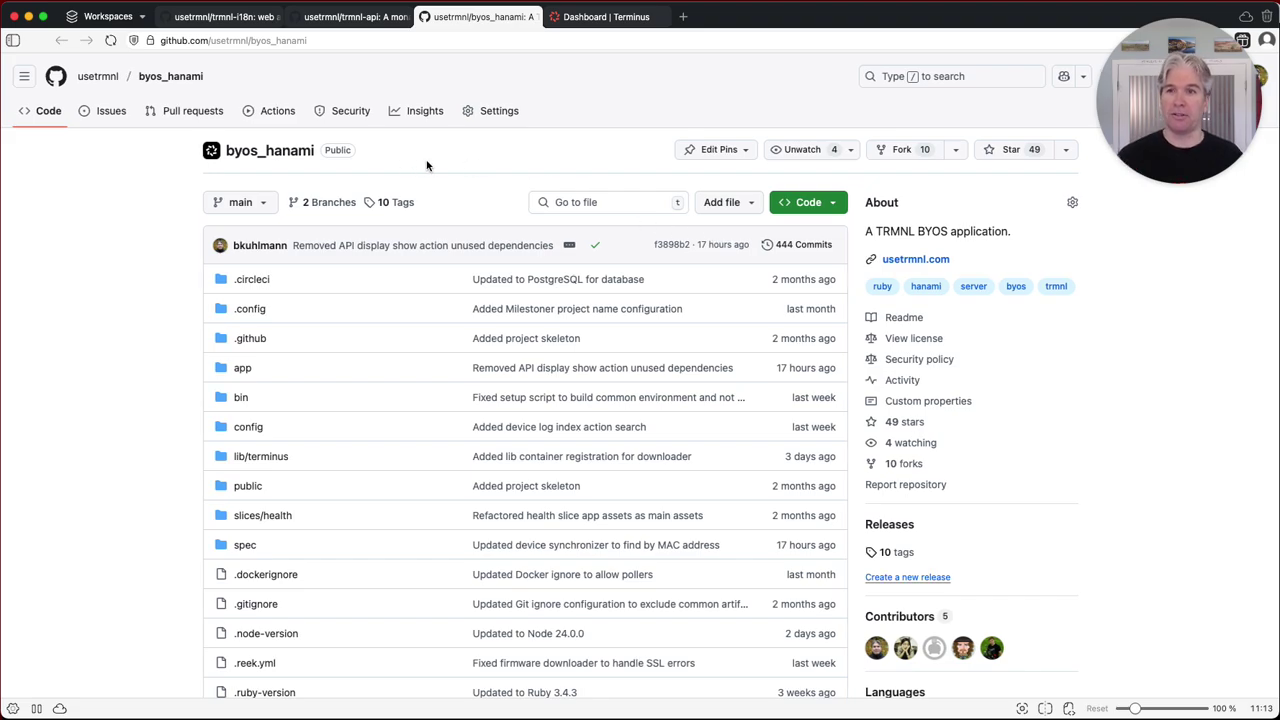
pyautogui.scroll(-10, 428, 167)
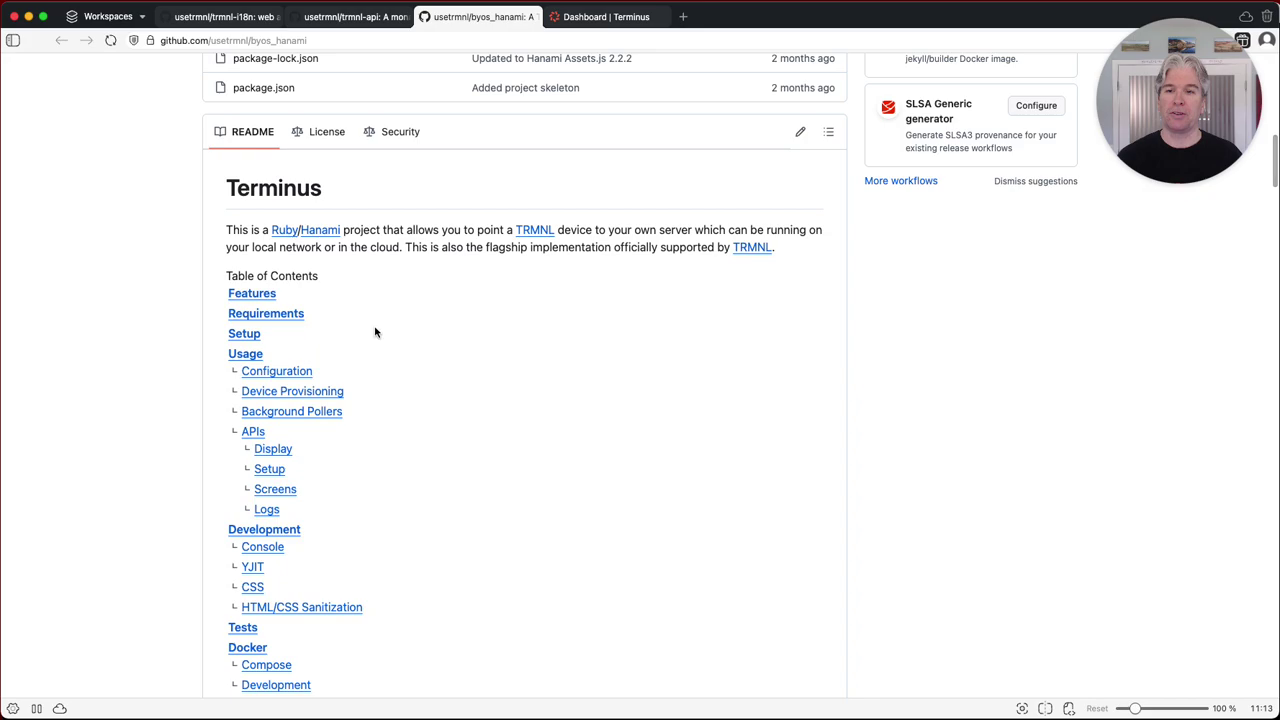
pyautogui.click(247, 334)
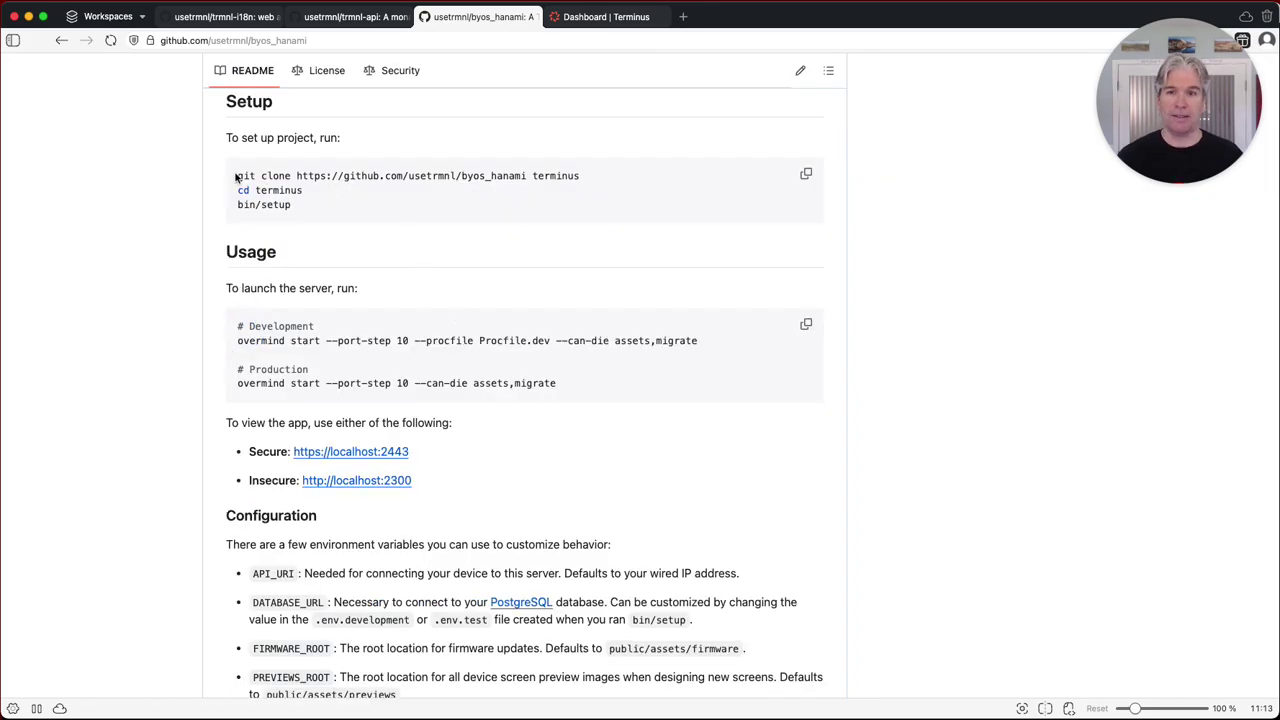
pyautogui.moveTo(237, 176); pyautogui.dragTo(607, 176)
pyautogui.press('super+c')
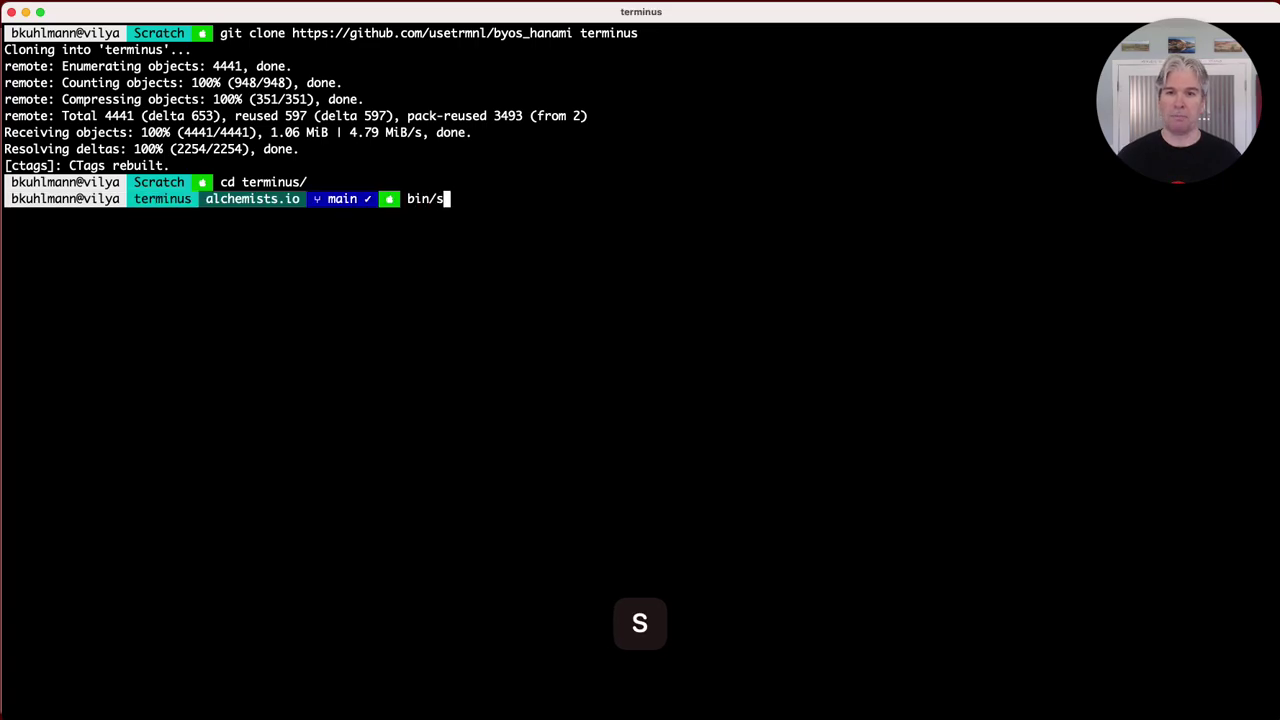
pyautogui.press('Return')
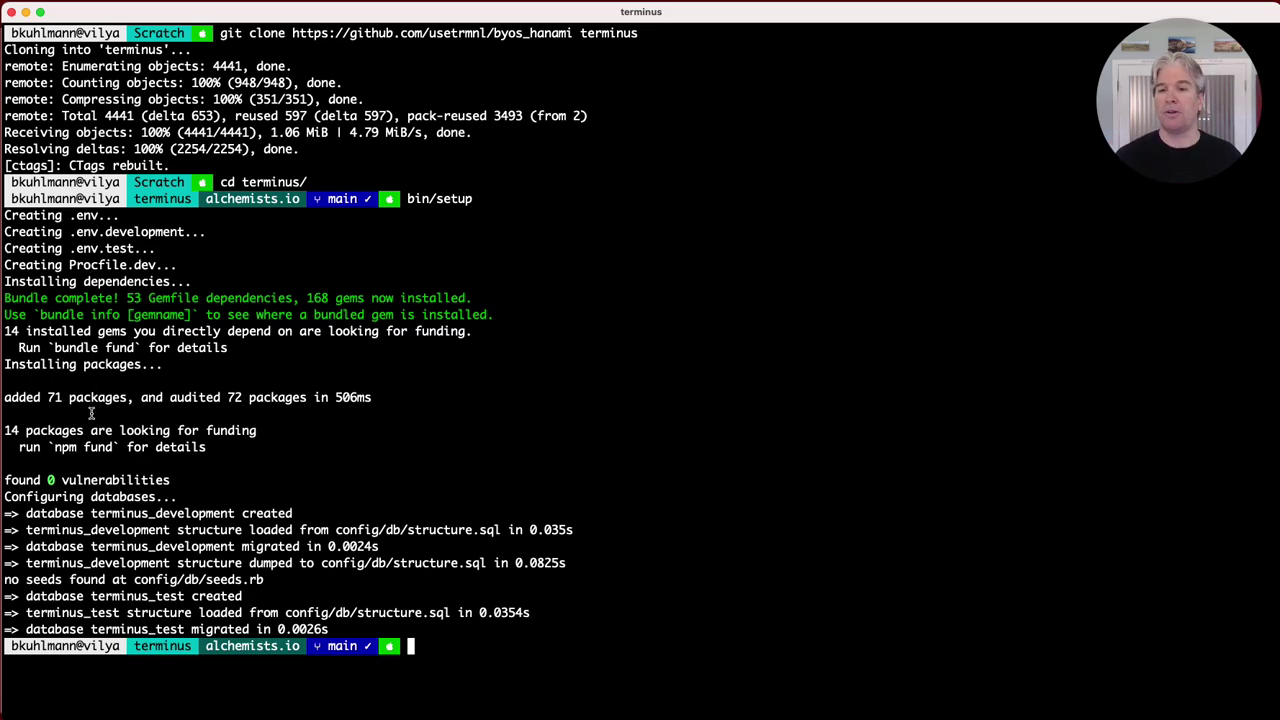
# - Enter the terminus folder and run bin/setup, creating the terminus_development and terminus_test databases
pyautogui.moveTo(108, 513); pyautogui.dragTo(145, 646)
pyautogui.click(344, 336)
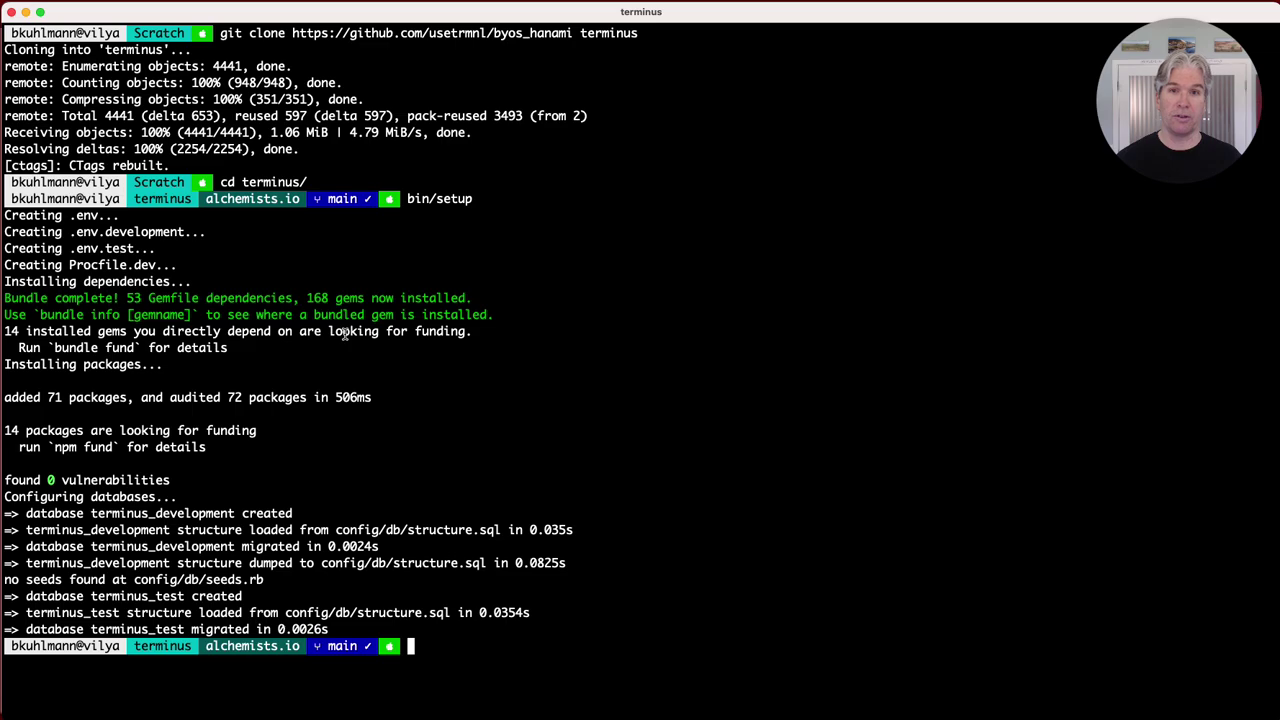
# - Copy the overmind start command from the README's Development section and run it in Terminal
pyautogui.press('super+Tab')
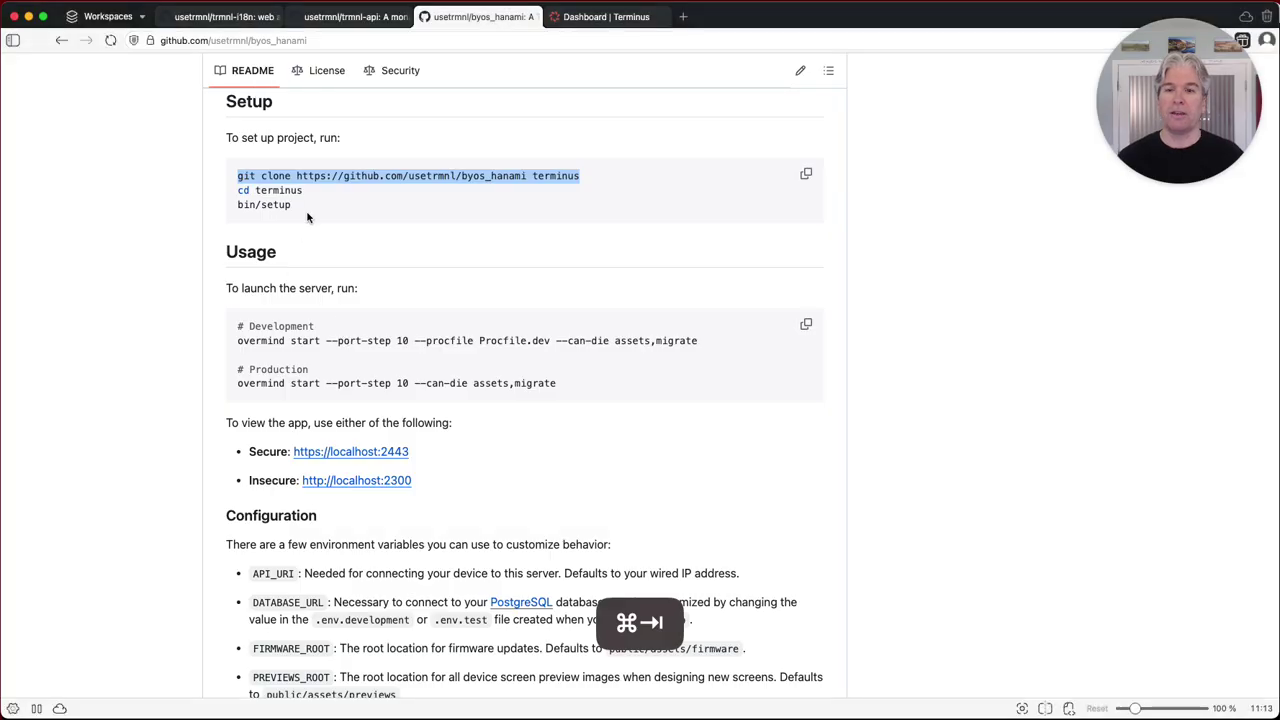
pyautogui.moveTo(226, 288); pyautogui.dragTo(336, 289)
pyautogui.moveTo(236, 341); pyautogui.dragTo(700, 343)
pyautogui.press('super+c')
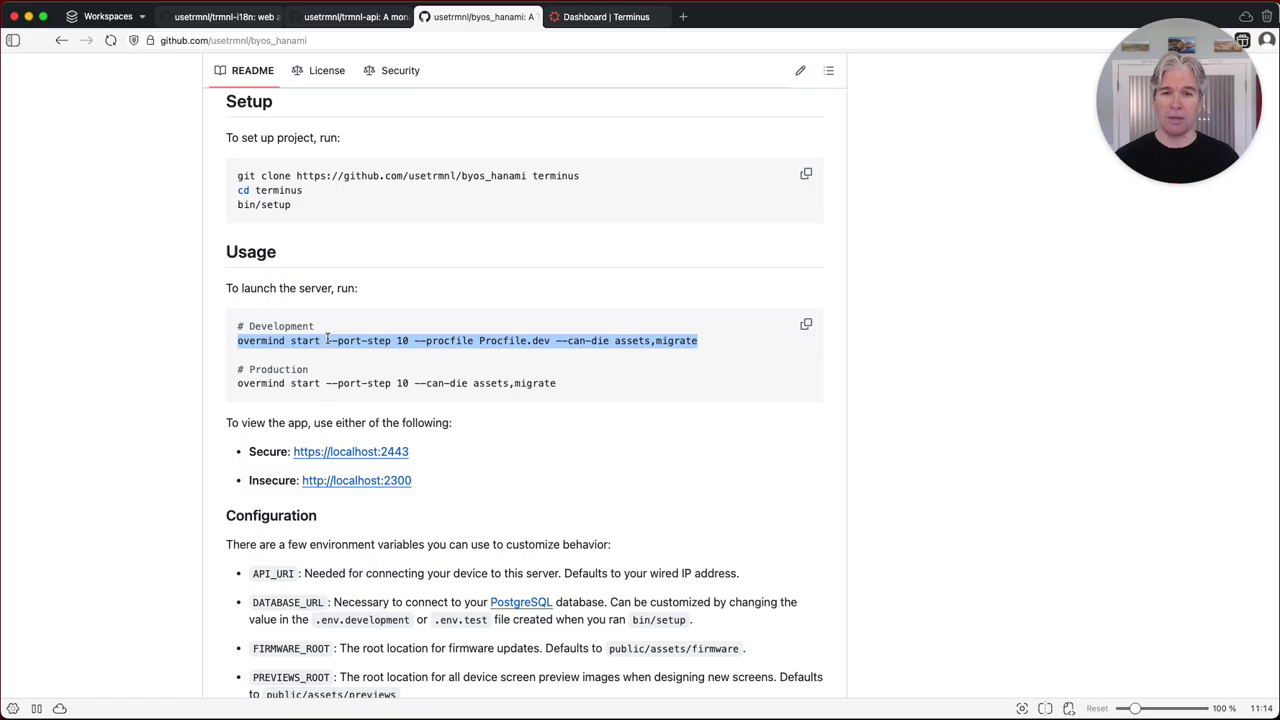
pyautogui.press('super+Tab')
pyautogui.press('super+v')
pyautogui.press('Return')
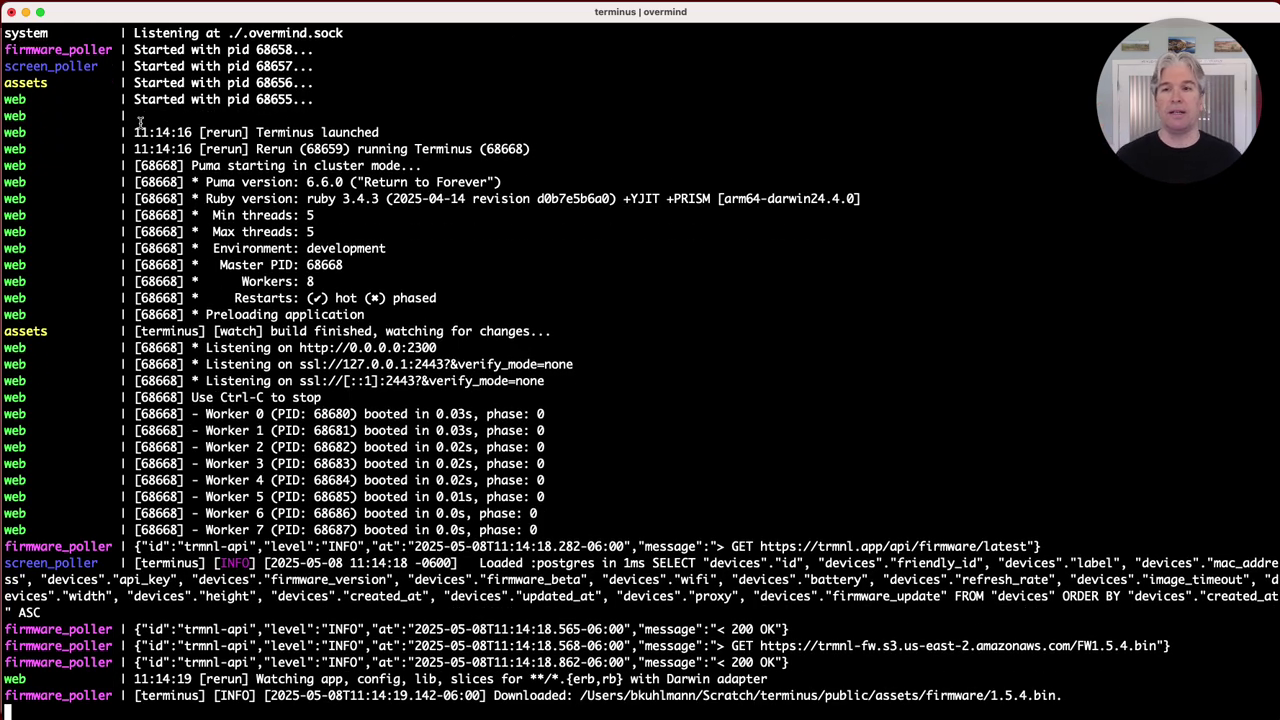
# - Check the overmind startup log for Puma on ports 2300/2443 and the firmware_poller process
pyautogui.moveTo(16, 118); pyautogui.dragTo(8, 286)
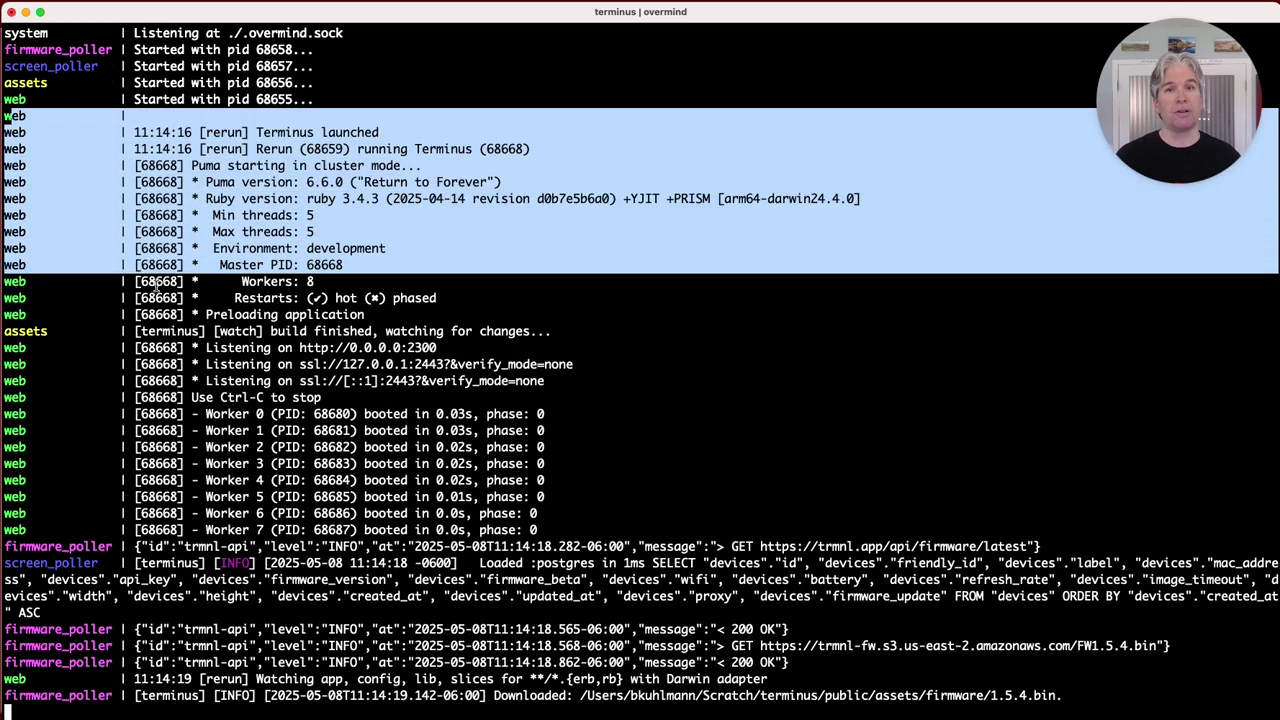
pyautogui.scroll(3, 156, 289)
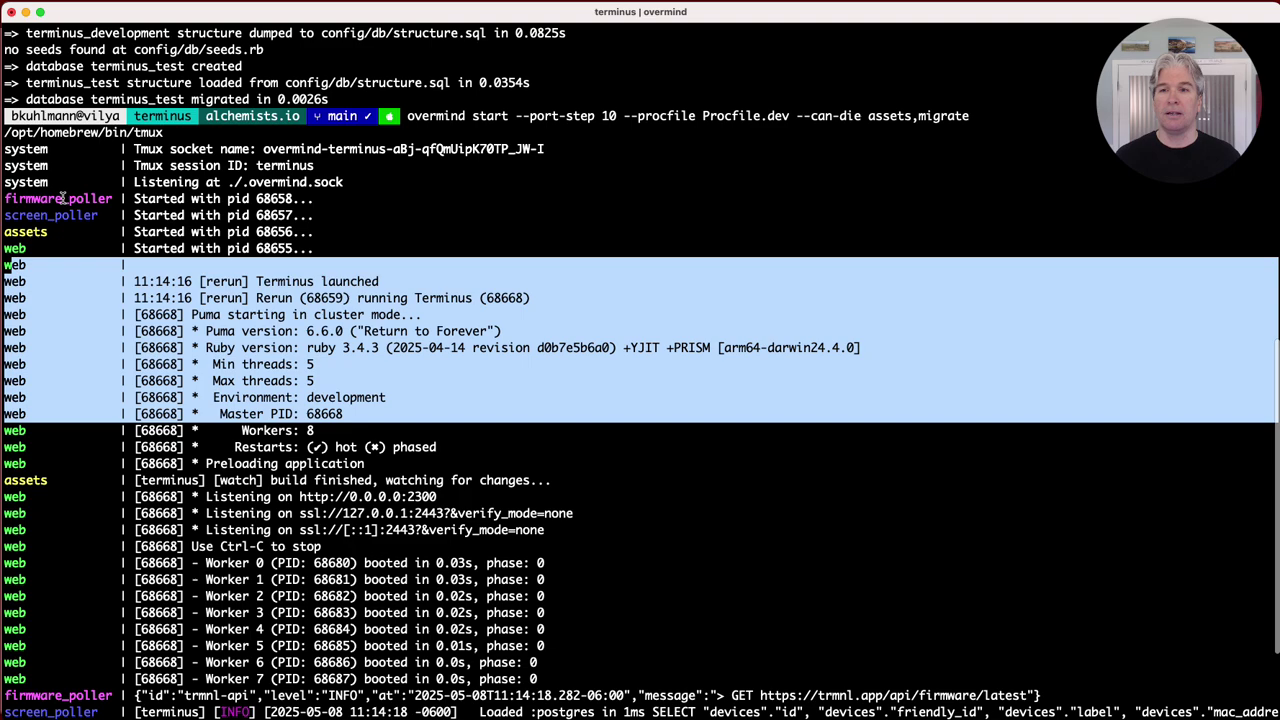
pyautogui.moveTo(62, 199); pyautogui.dragTo(116, 203)
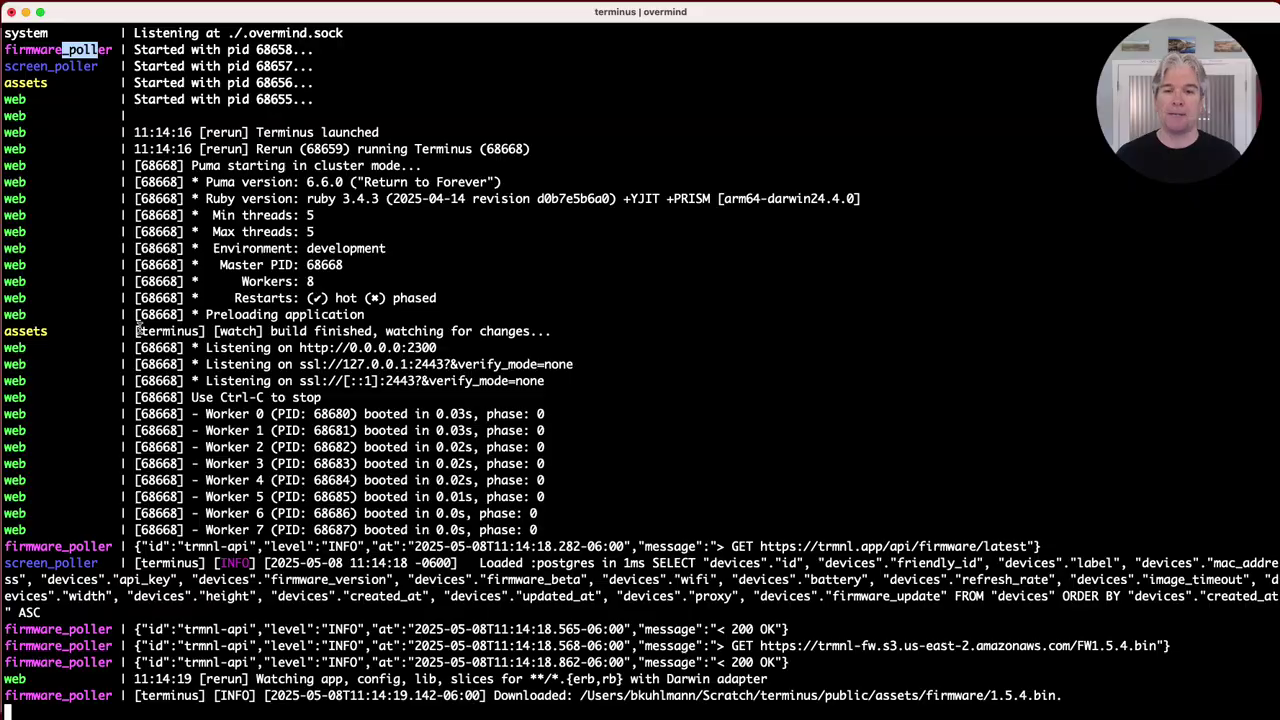
pyautogui.press('super+Tab')
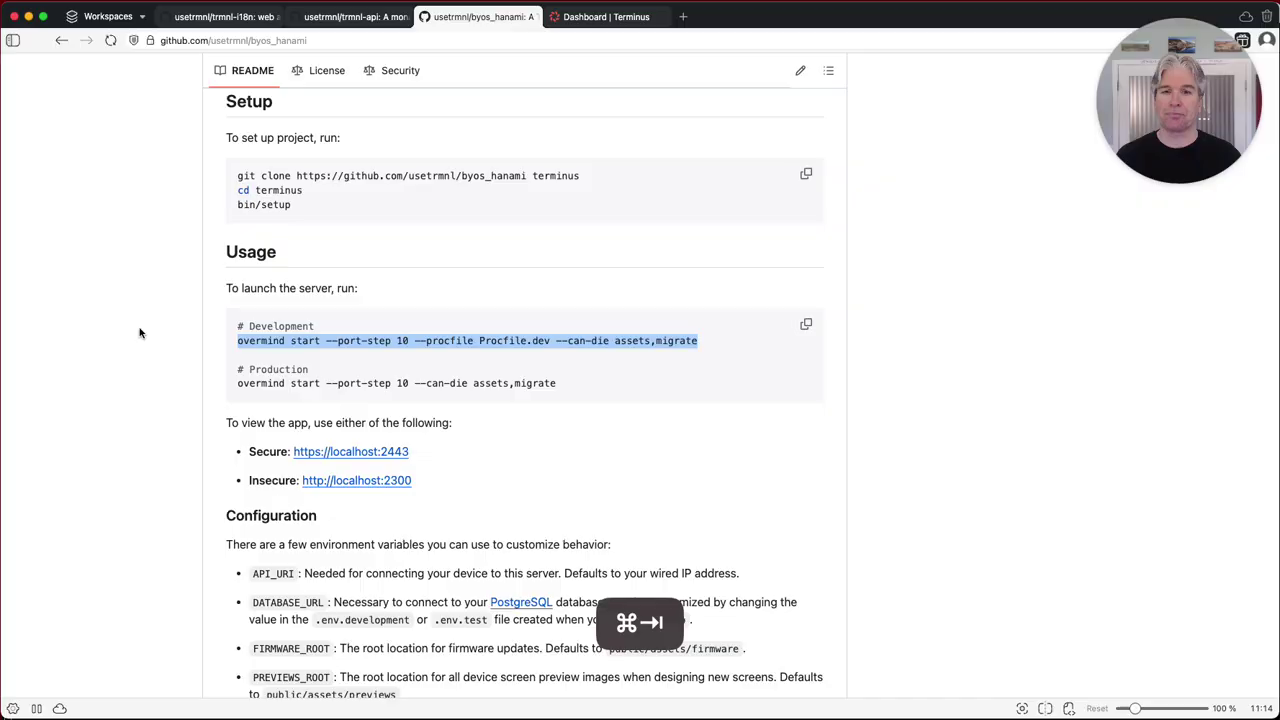
# - Reload the Terminus dashboard so it lists firmware 1.5.4 (1.32 MB)
pyautogui.click(606, 16)
pyautogui.click(112, 40)
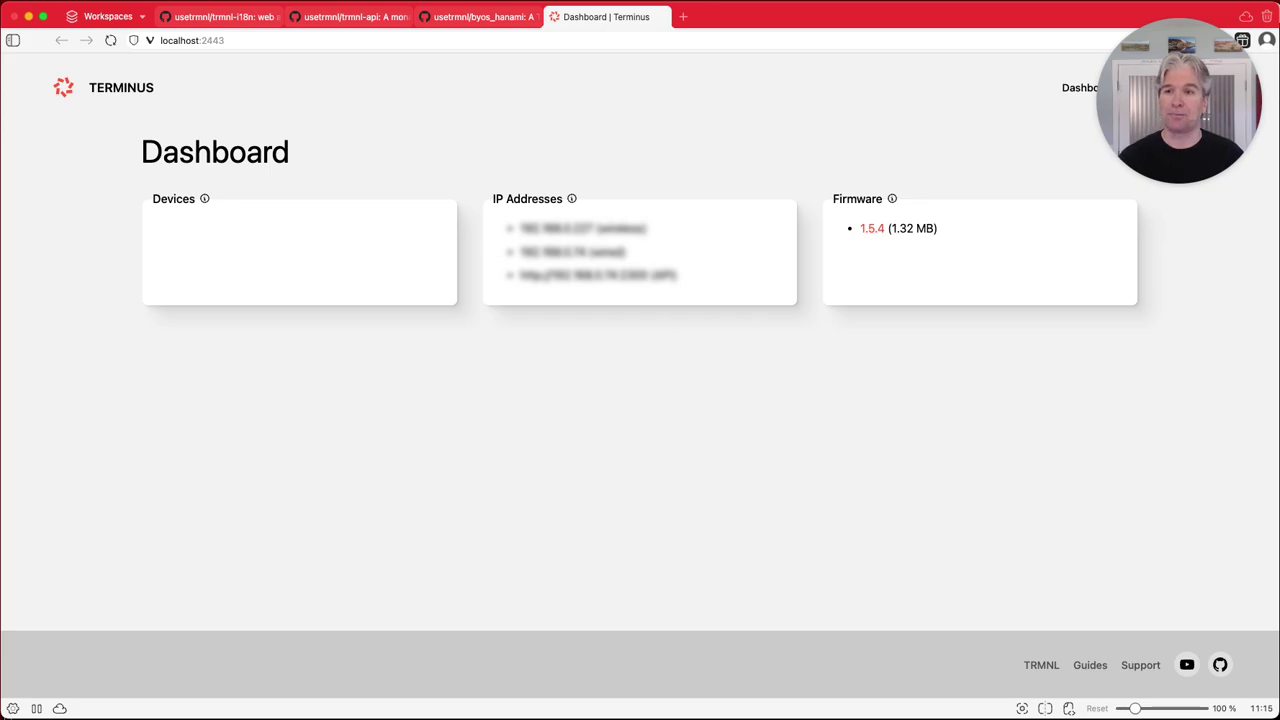
pyautogui.moveTo(429, 86); pyautogui.dragTo(626, 86)
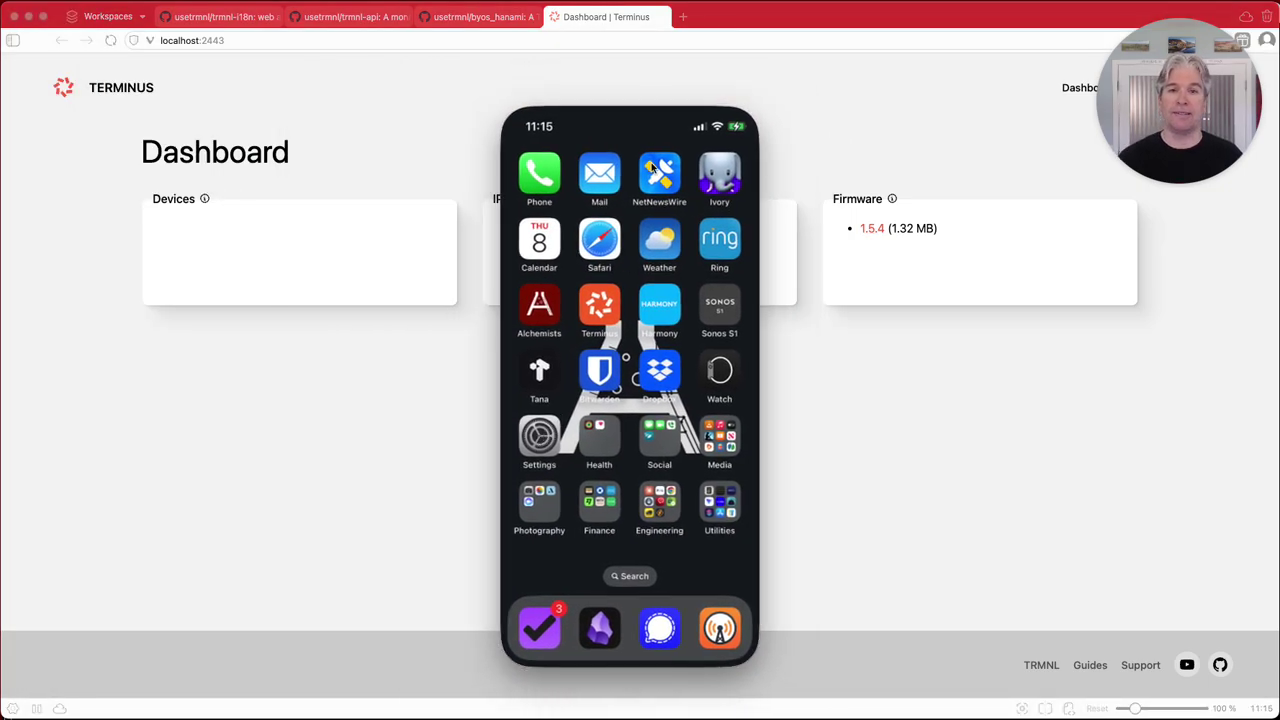
pyautogui.moveTo(642, 98)
pyautogui.press('super+q')
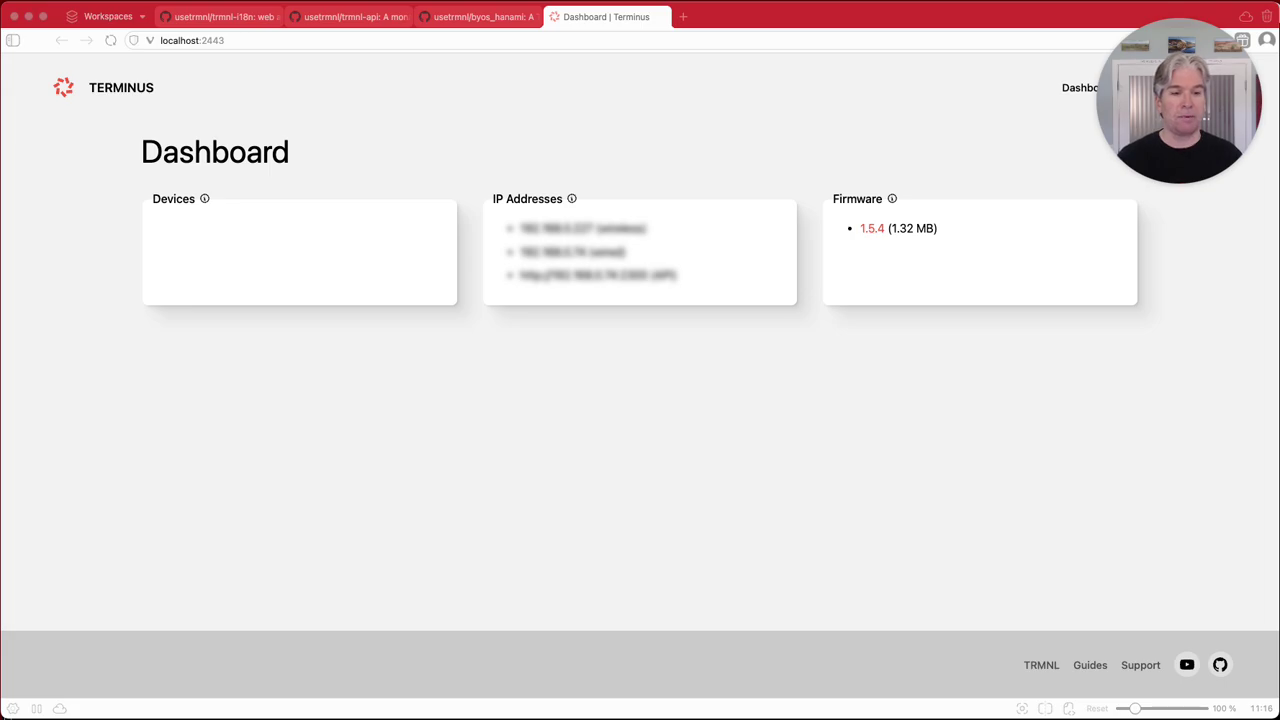
pyautogui.press('super+c')
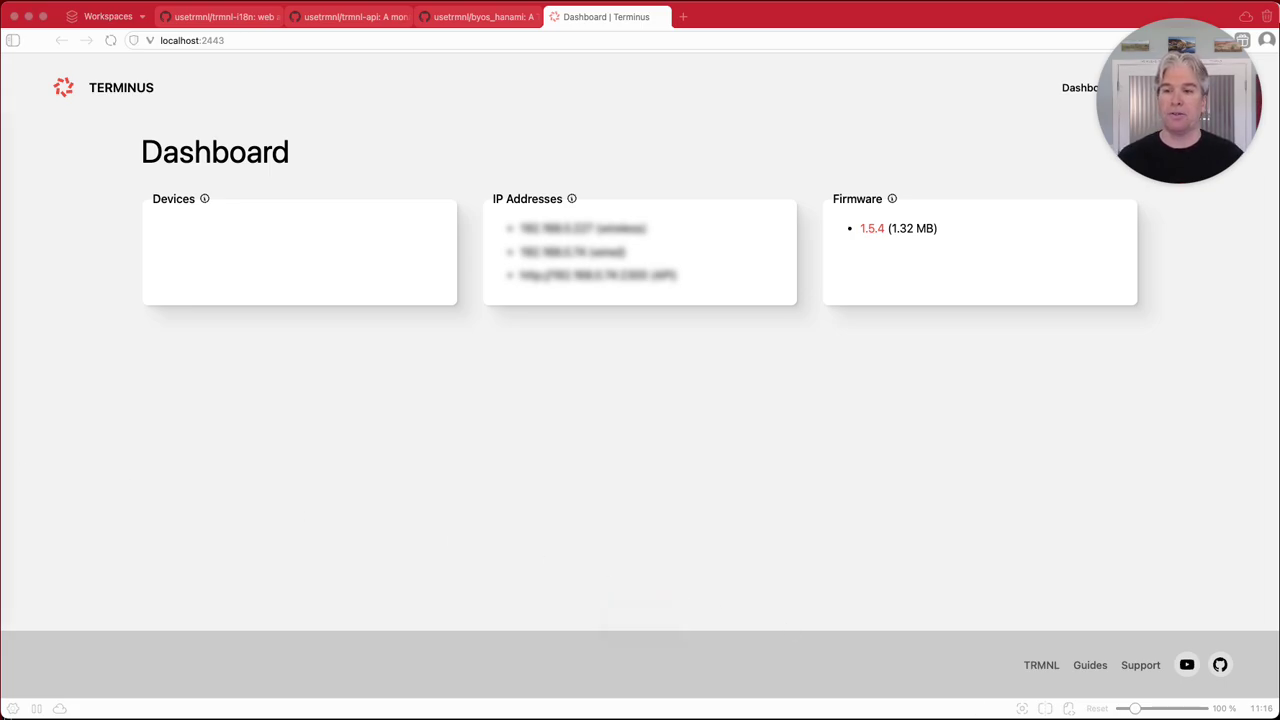
pyautogui.press('super+v')
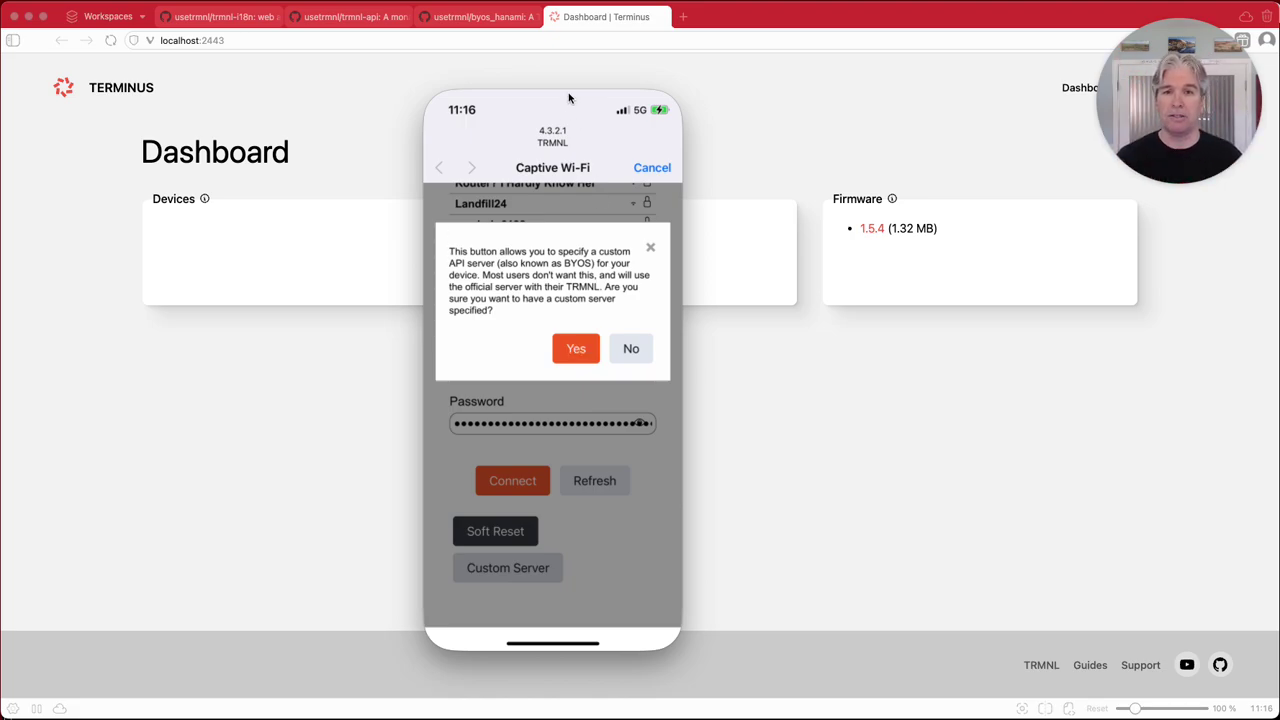
pyautogui.moveTo(571, 94); pyautogui.dragTo(5, 70)
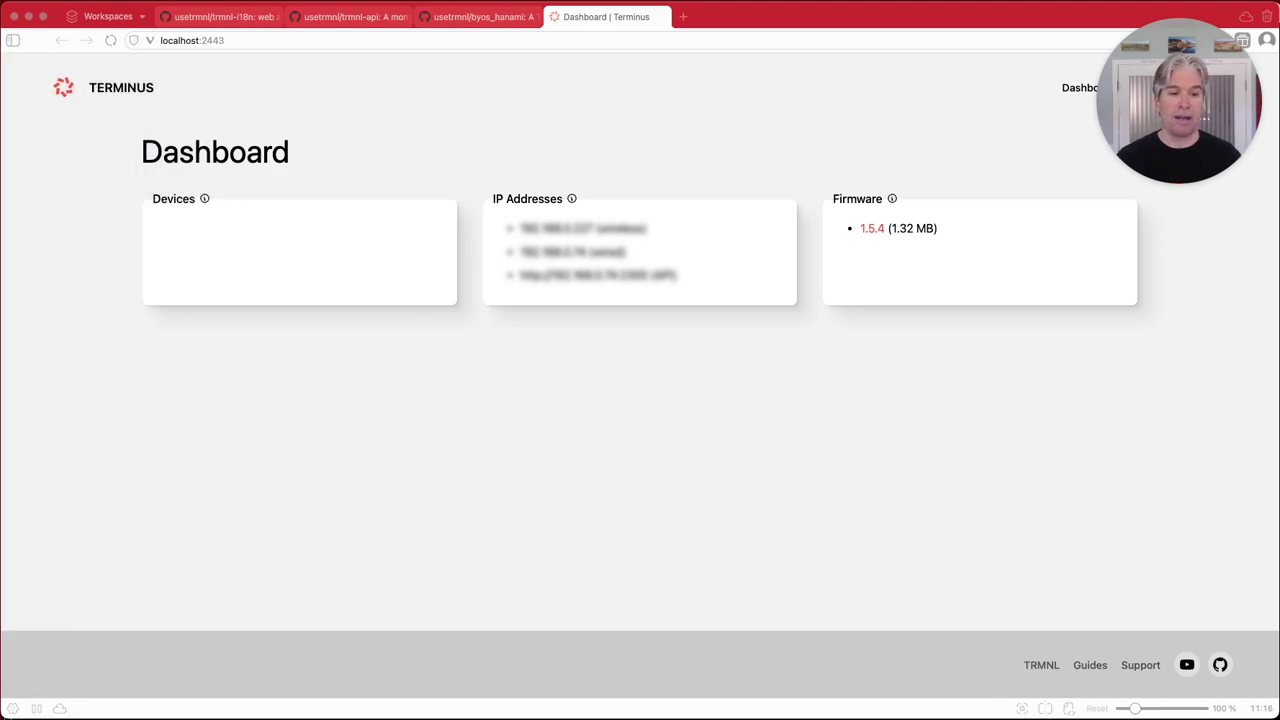
# - Copy a value, paste it, and delete its last character
pyautogui.press('super+c')
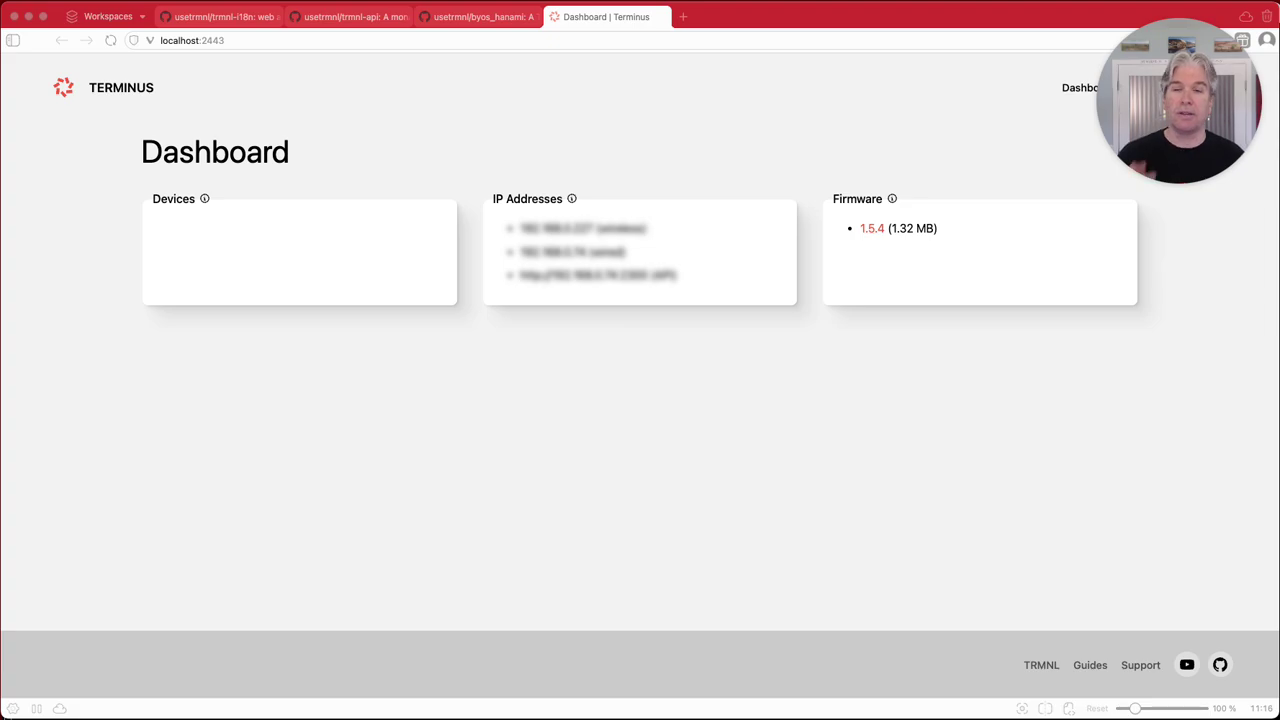
pyautogui.press('super+v')
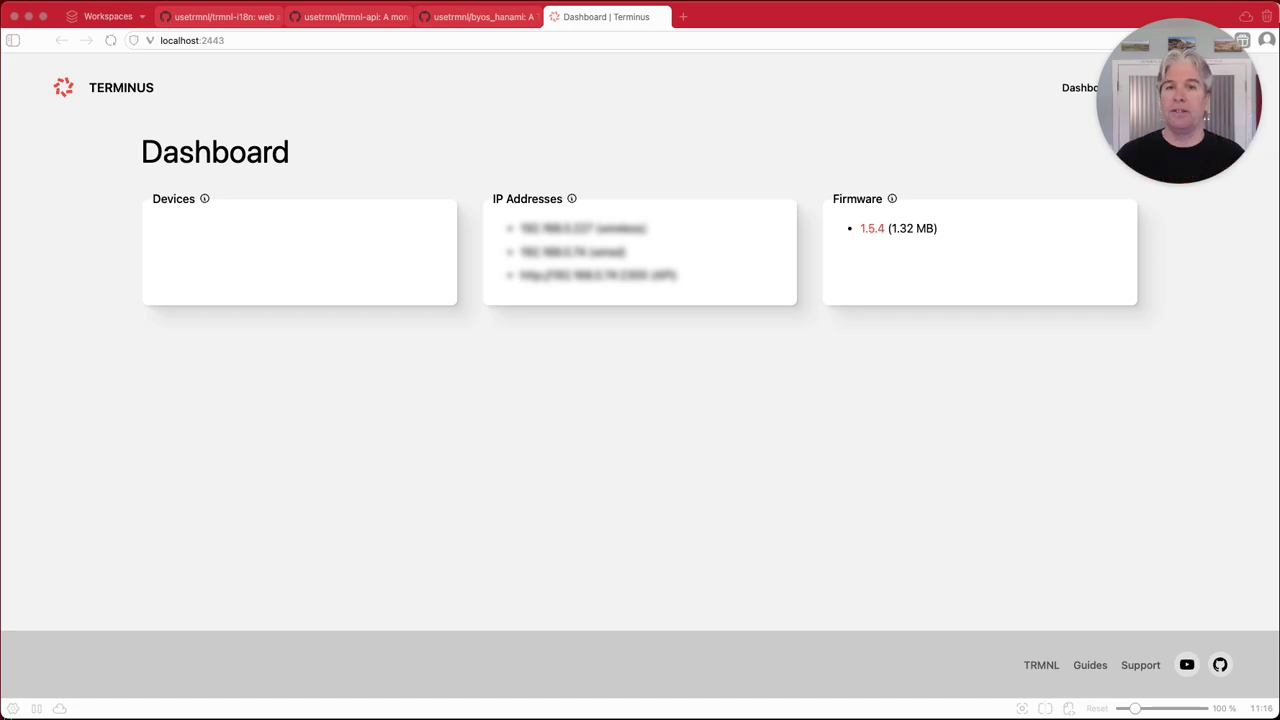
pyautogui.press('BackSpace')
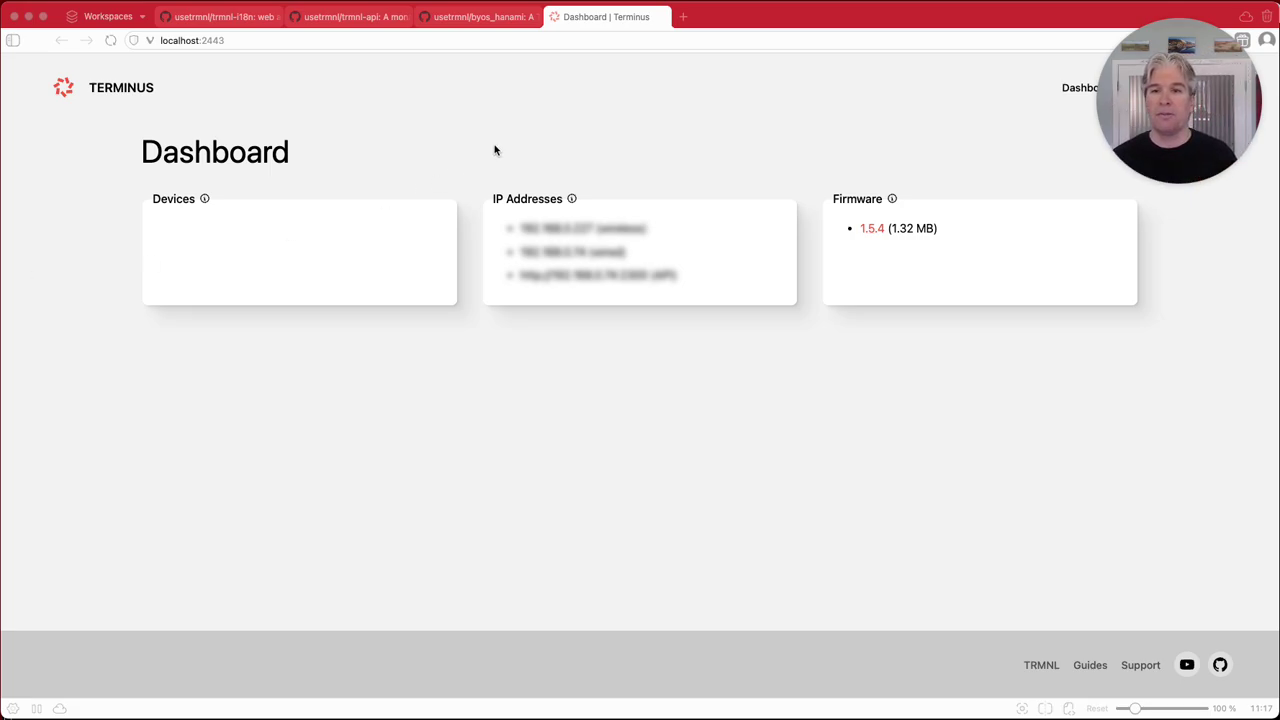
# - Reload the dashboard and open the TRMNL device's detail page showing ID 1 and 800x480
pyautogui.click(110, 40)
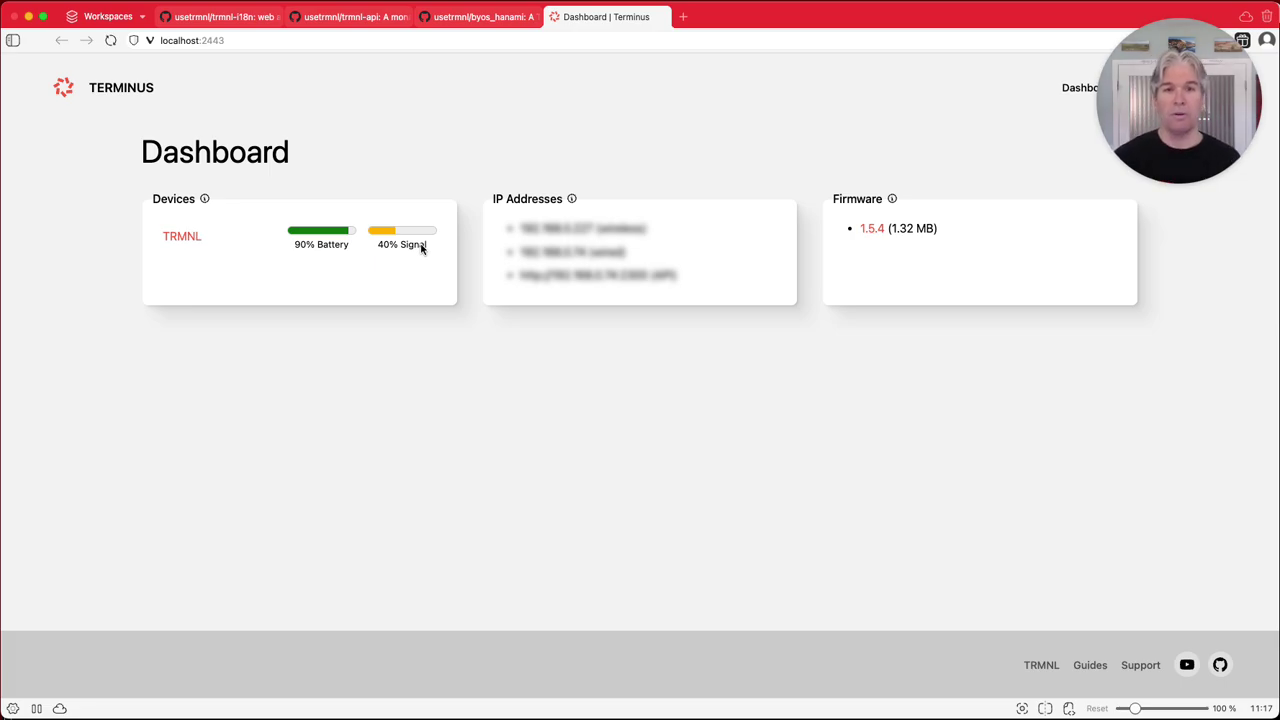
pyautogui.click(181, 237)
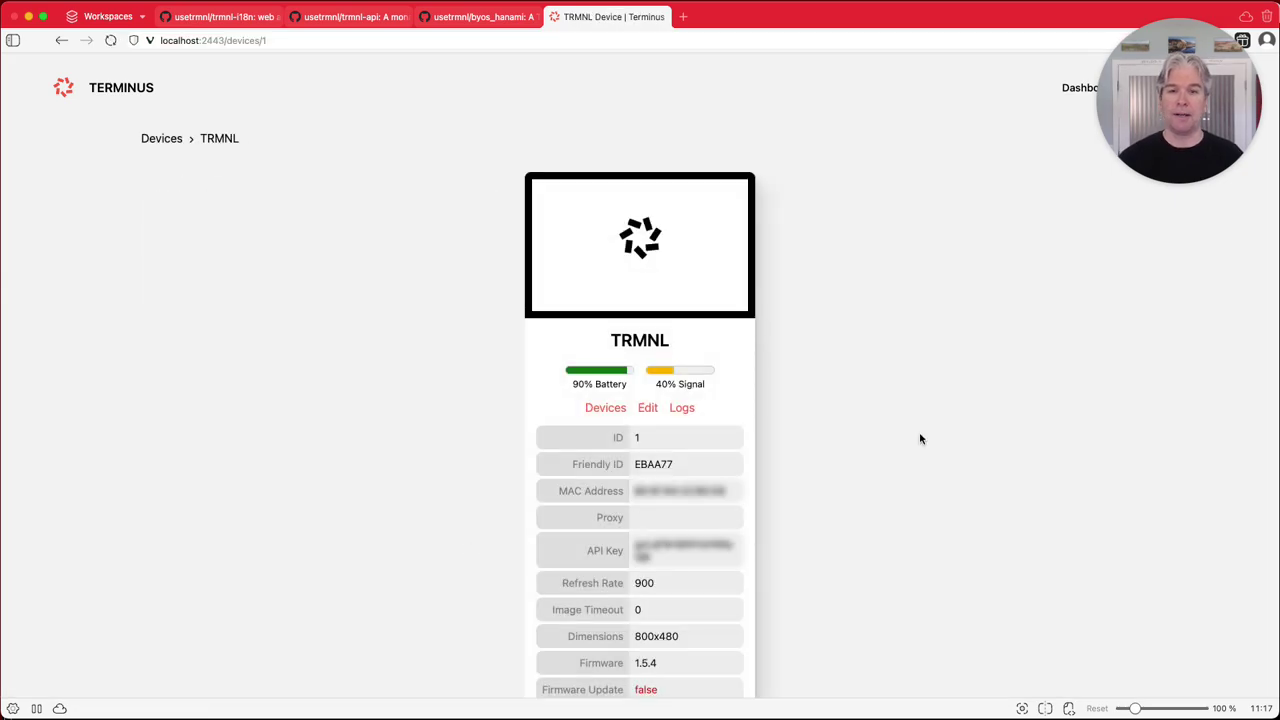
pyautogui.scroll(-3, 921, 438)
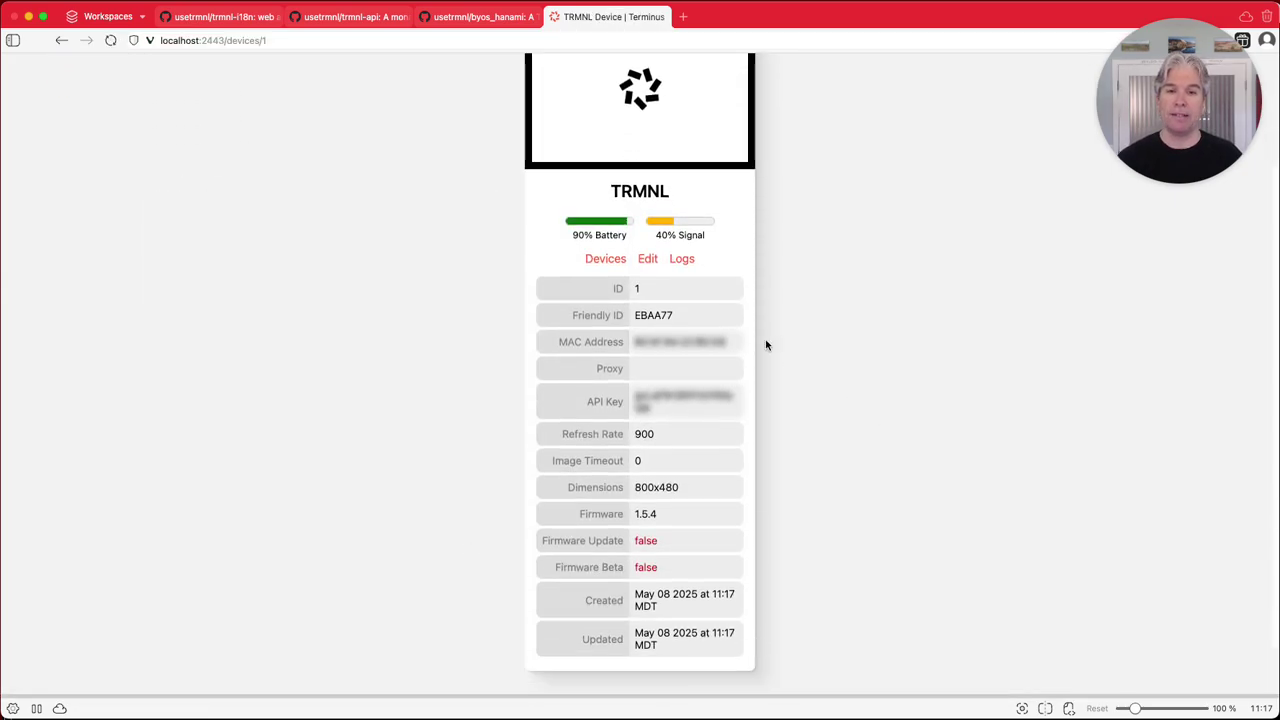
# - Edit the TRMNL device and replace Friendly ID EBAA77 with 40DEF8
pyautogui.click(648, 258)
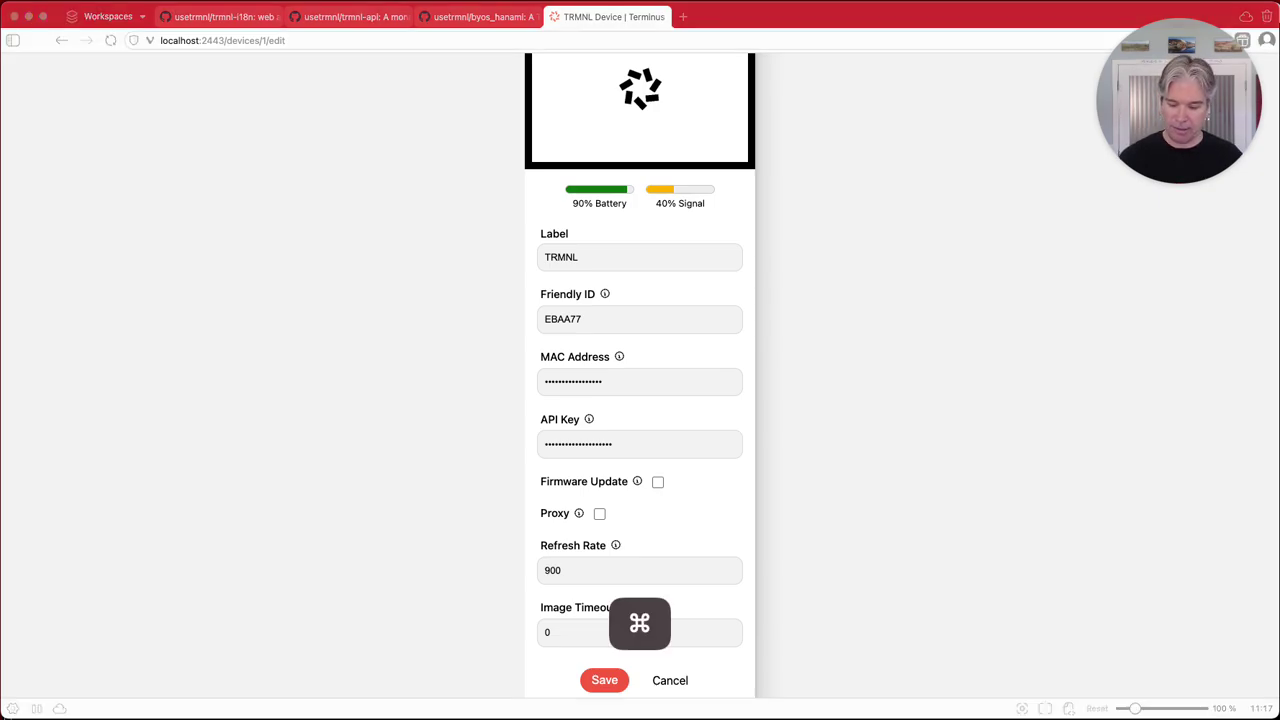
pyautogui.press('super+c')
pyautogui.click(563, 320)
pyautogui.moveTo(603, 318); pyautogui.dragTo(389, 320)
pyautogui.press('super+v')
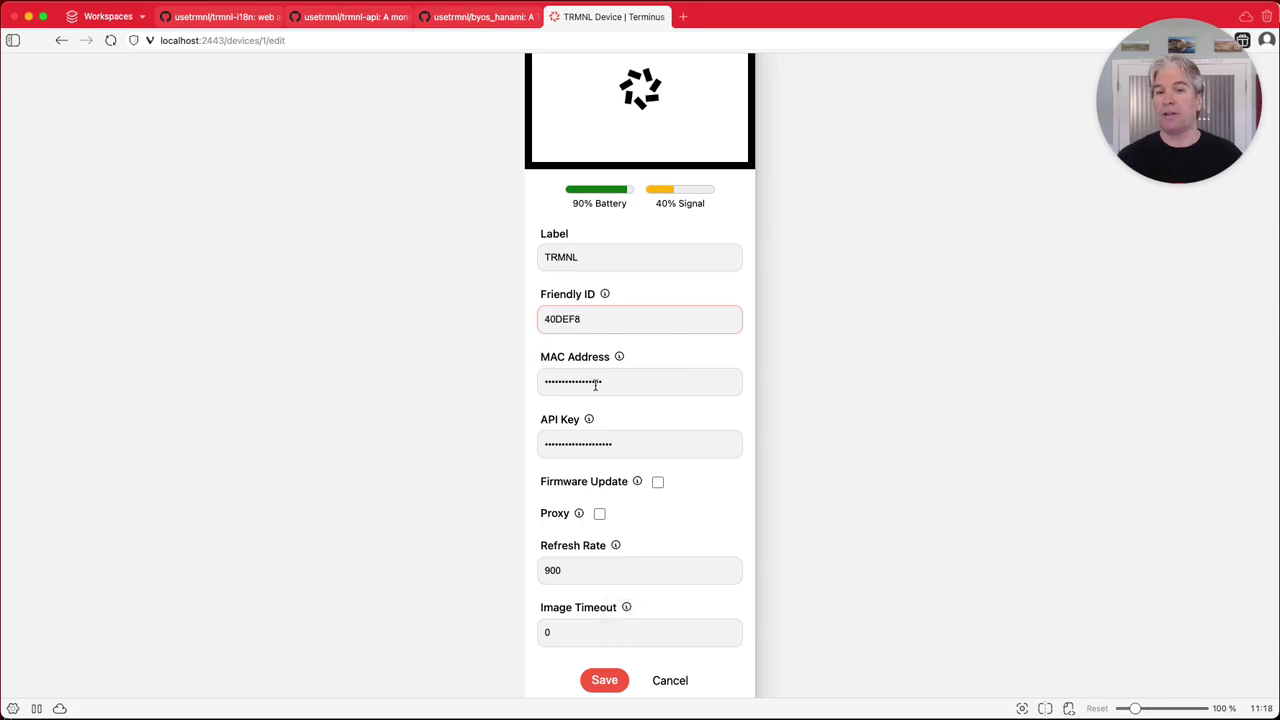
# - Replace the API Key field's value with the device's real API key
pyautogui.click(634, 442)
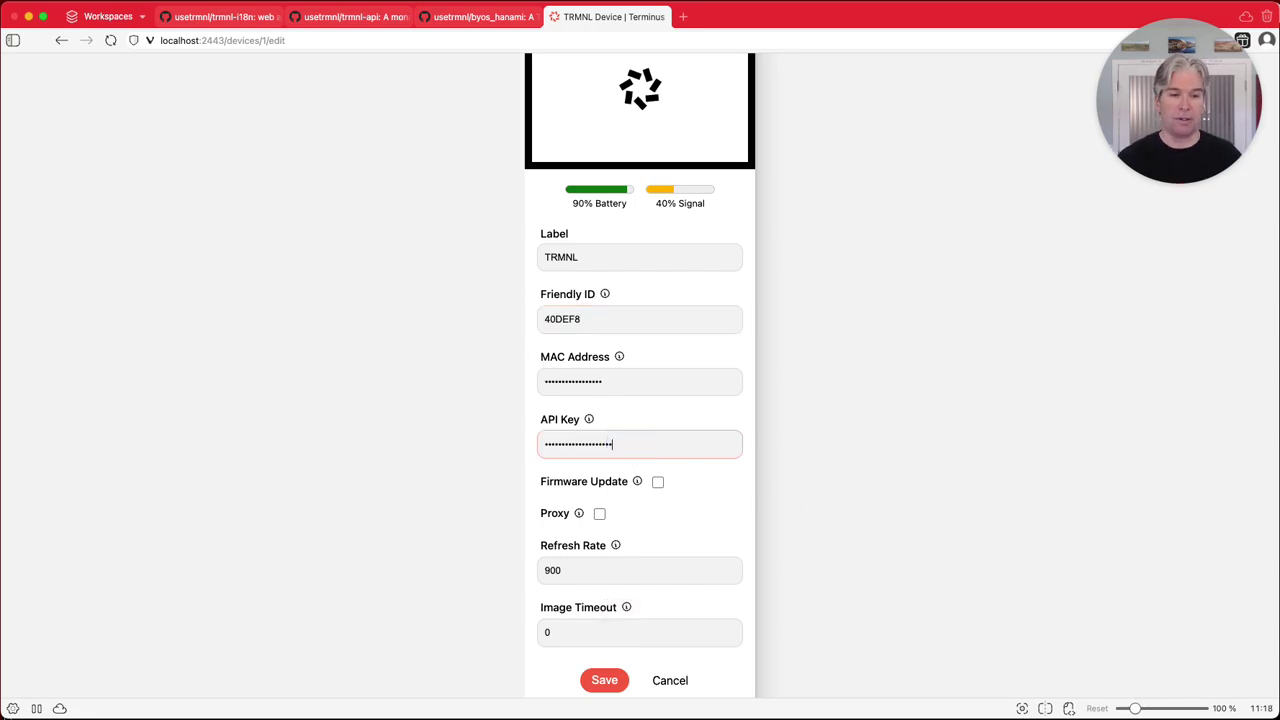
pyautogui.press('super+Tab')
pyautogui.press('super+c')
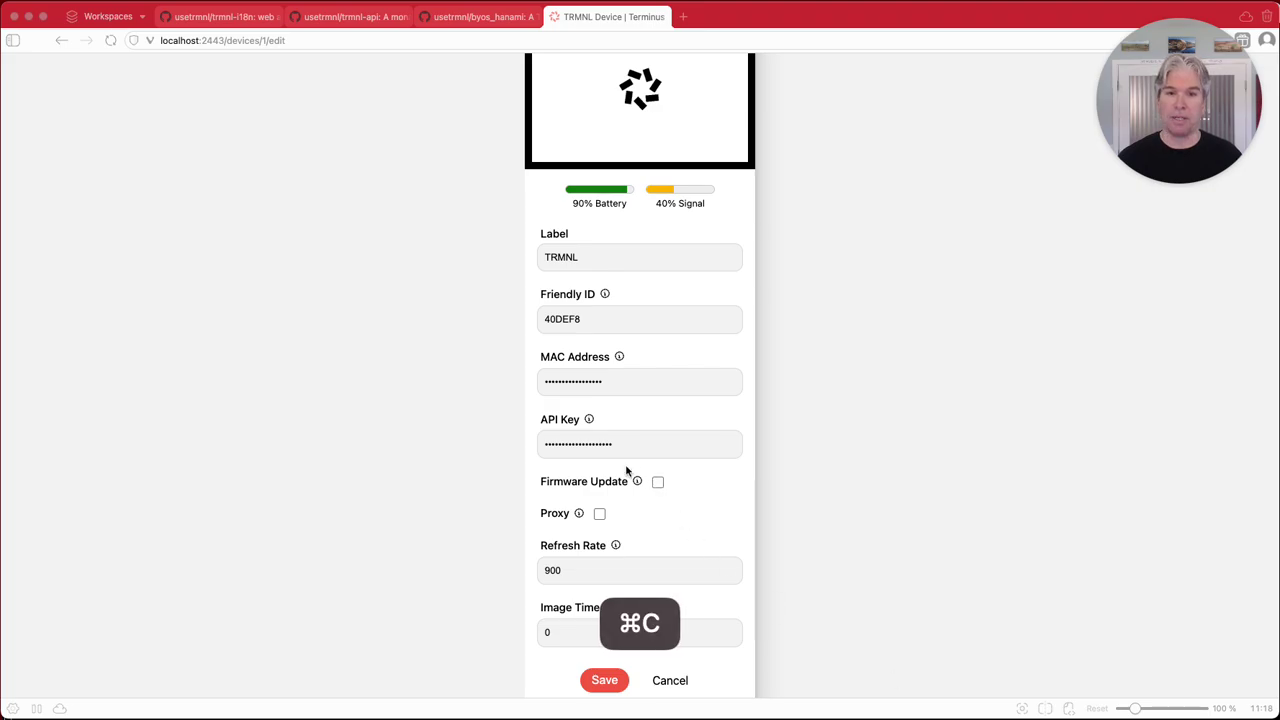
pyautogui.moveTo(610, 443); pyautogui.dragTo(536, 446)
pyautogui.press('super+v')
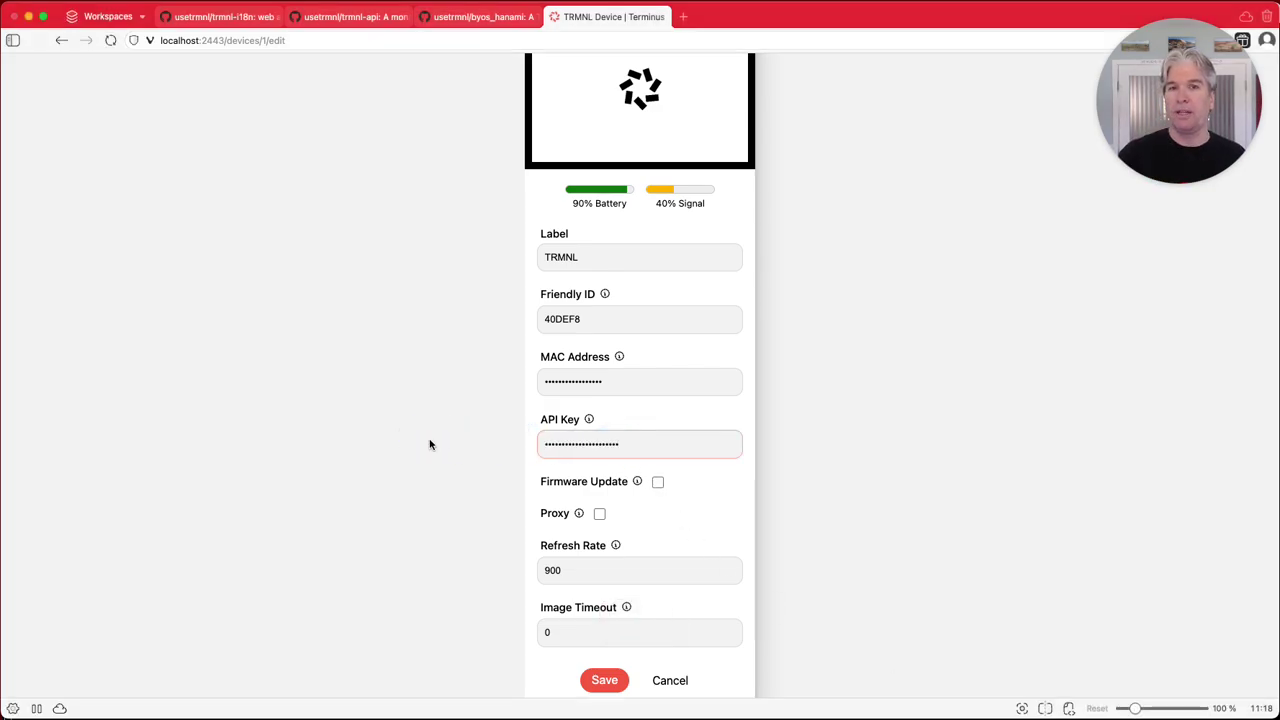
# - Search the launcher for 't dash' to bring up the hosted TRMNL Dashboard
pyautogui.press('super+space')
pyautogui.write('t')
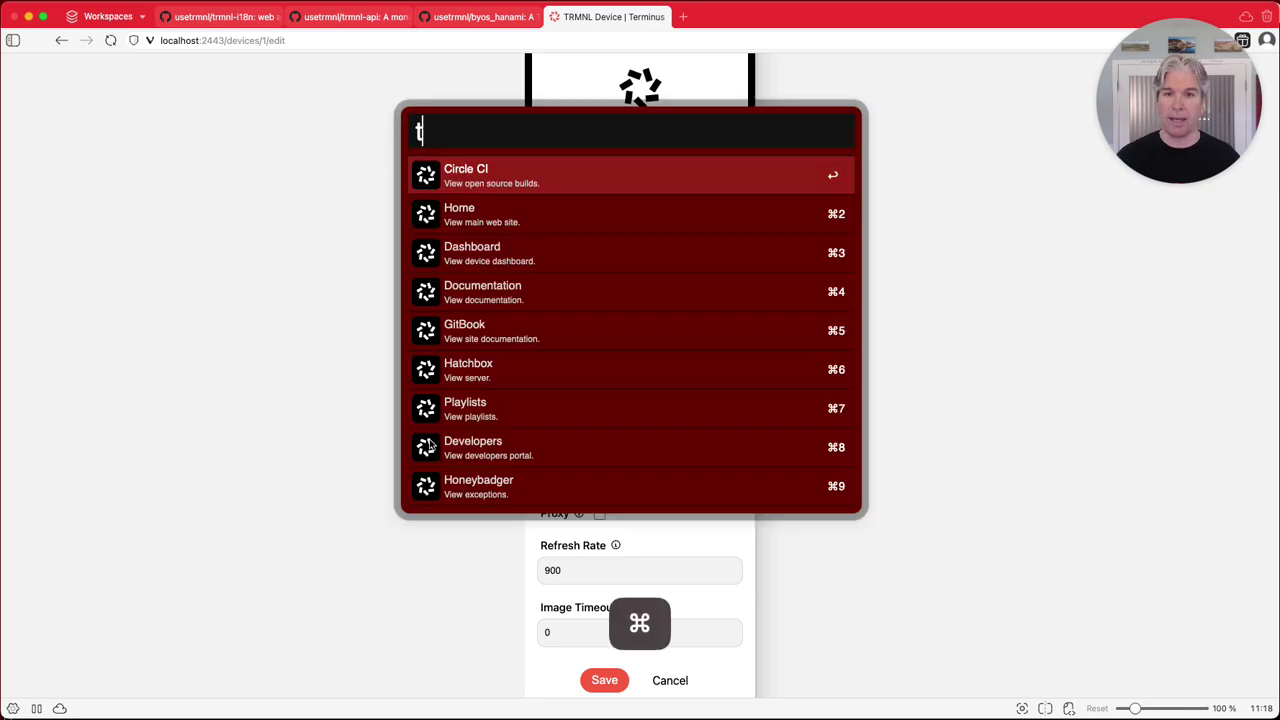
pyautogui.write(' dash')
pyautogui.press('Down')
pyautogui.press('Return')
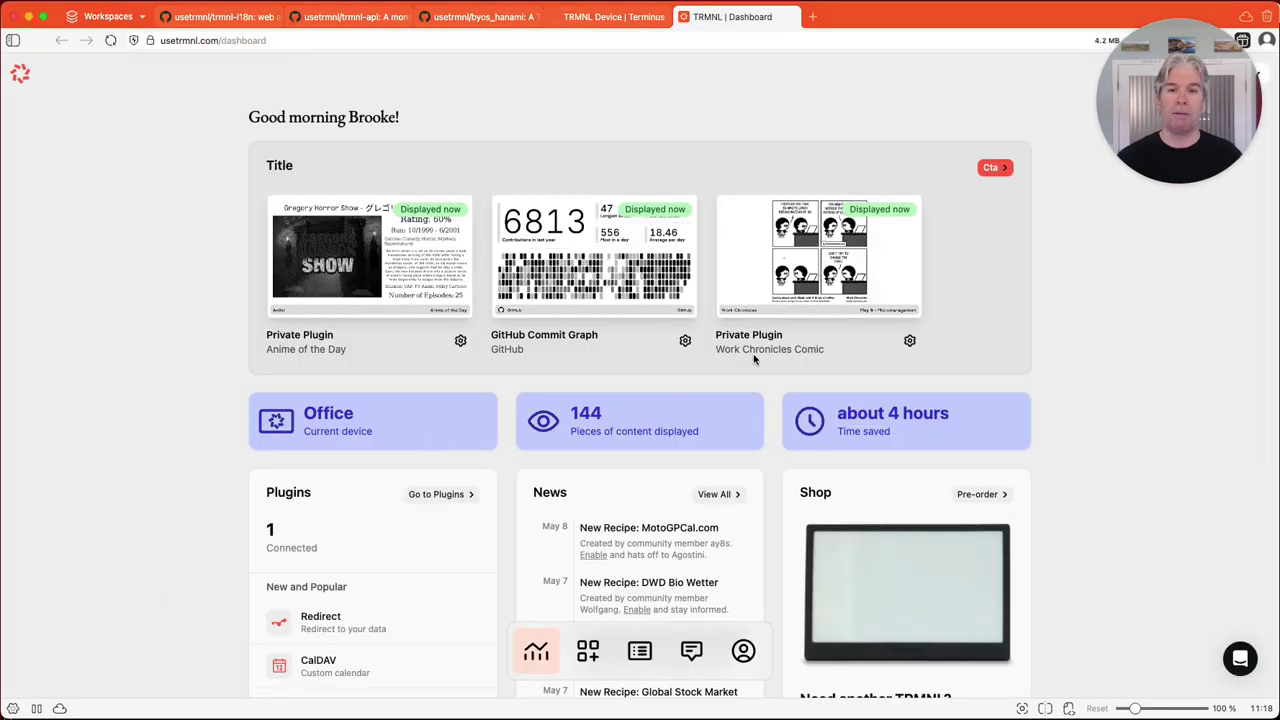
pyautogui.moveTo(1157, 117); pyautogui.dragTo(293, 152)
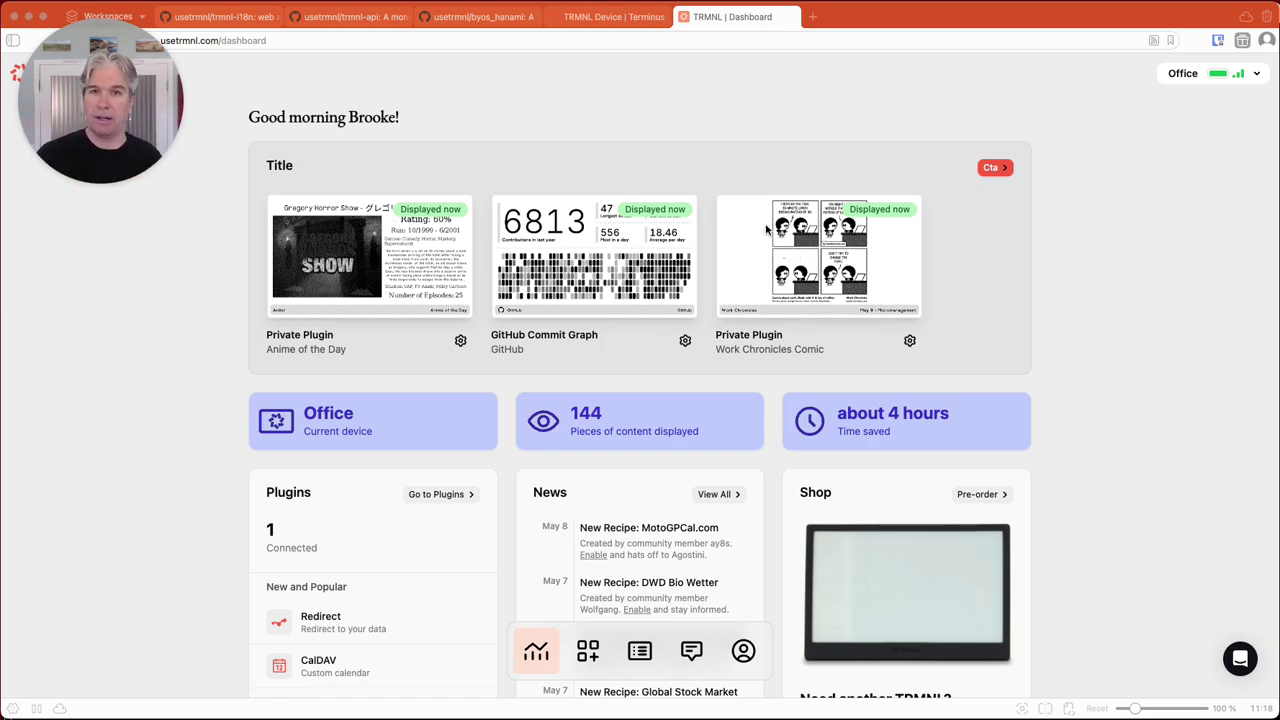
pyautogui.click(687, 17)
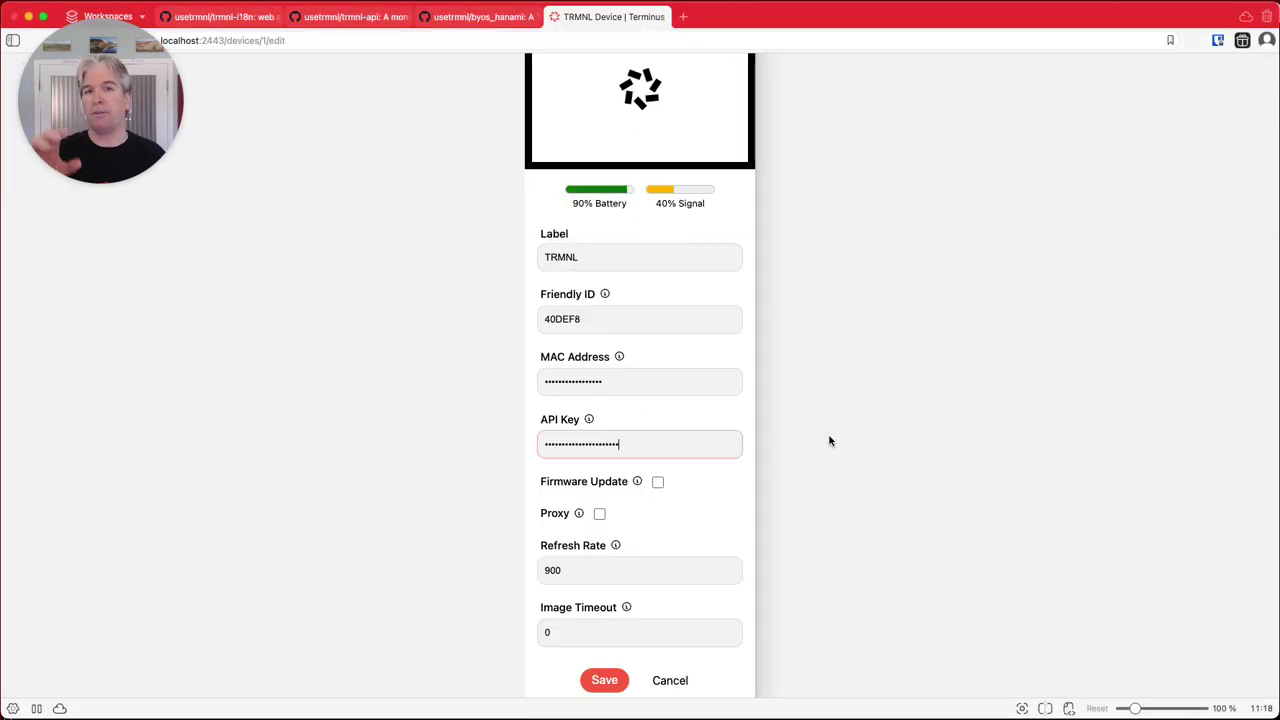
# - Enable Proxy and Firmware Update for the device after reading the Proxy explanation
pyautogui.click(578, 513)
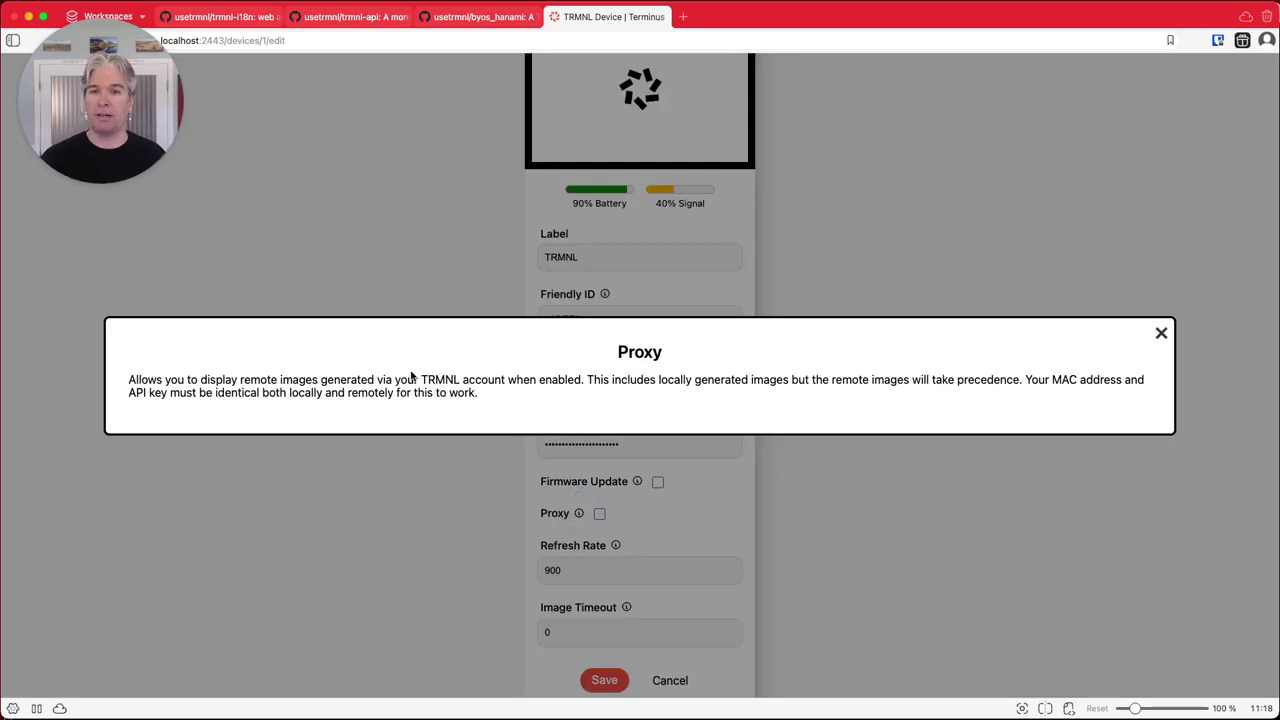
pyautogui.click(851, 484)
pyautogui.click(599, 514)
pyautogui.click(658, 484)
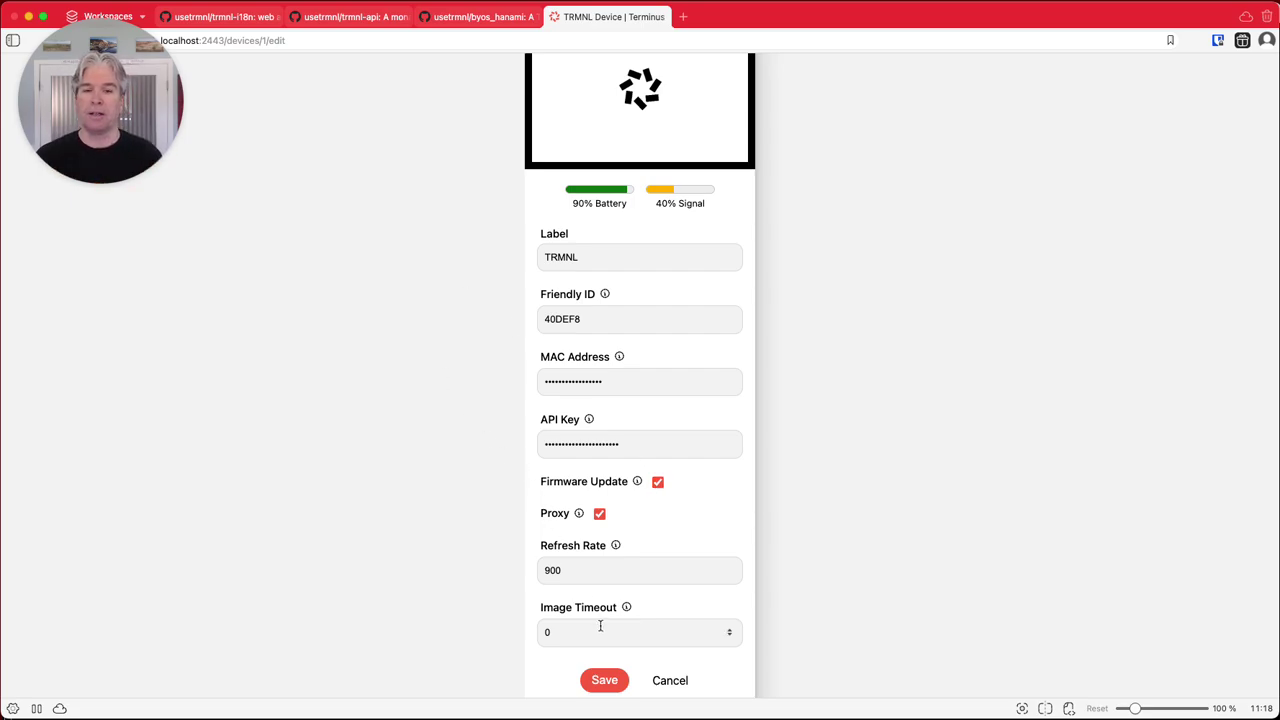
# - Change the device label from TRMNL to Office and save the changes
pyautogui.click(586, 257)
pyautogui.press('super+a')
pyautogui.write('Officee')
pyautogui.press('BackSpace')
pyautogui.press('BackSpace')
pyautogui.write('e')
pyautogui.click(257, 334)
pyautogui.click(605, 682)
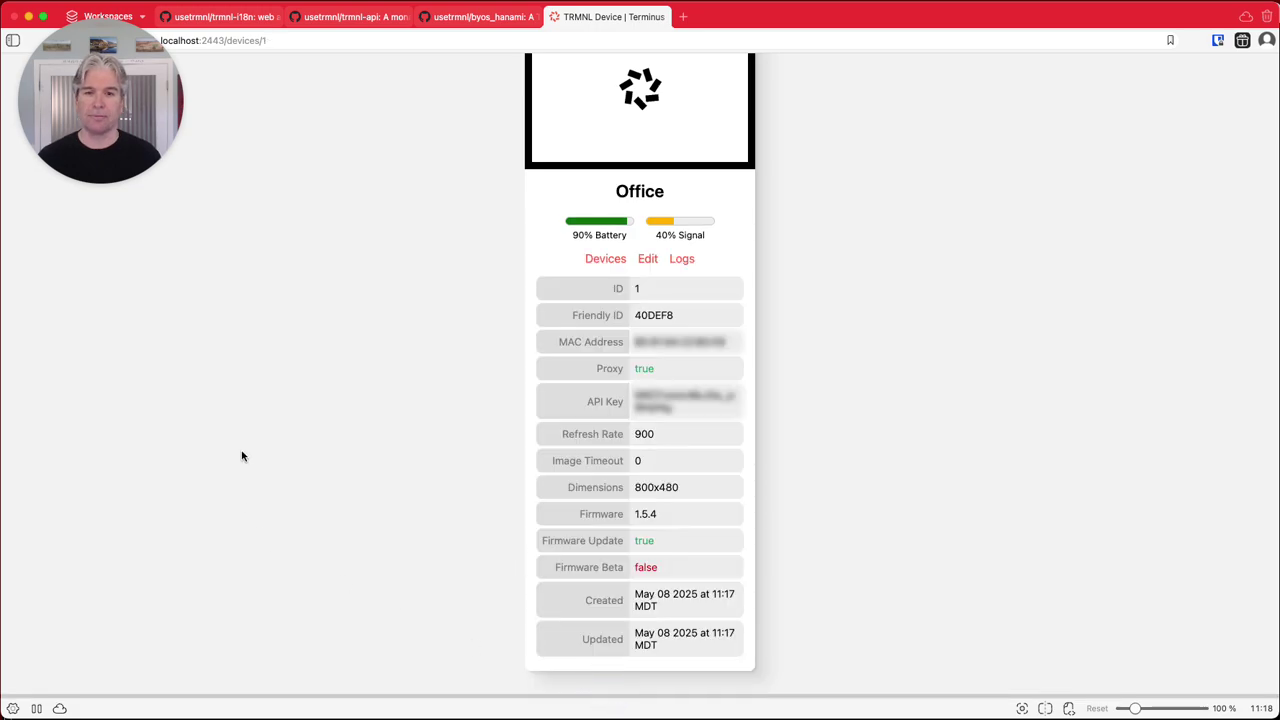
# - Review the saved Office device page, then go back to the Devices list with its comic screen
pyautogui.scroll(2, 885, 287)
pyautogui.scroll(1, 885, 287)
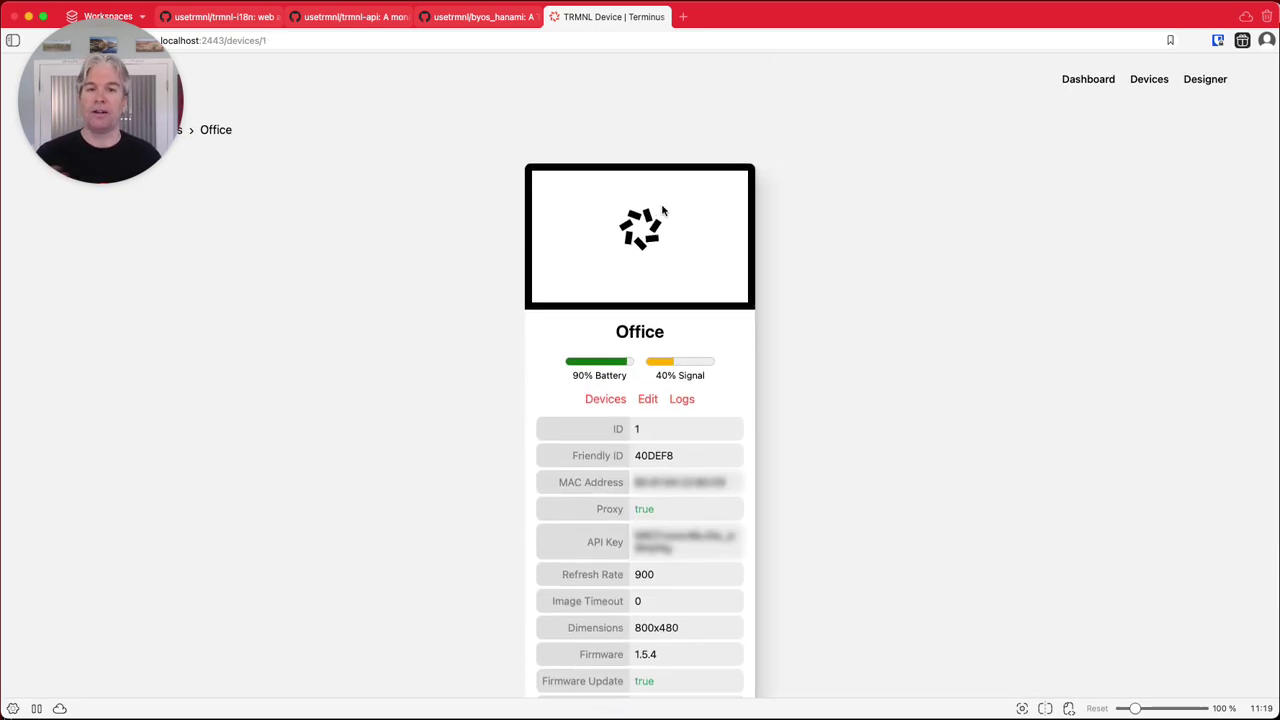
pyautogui.scroll(-4, 806, 209)
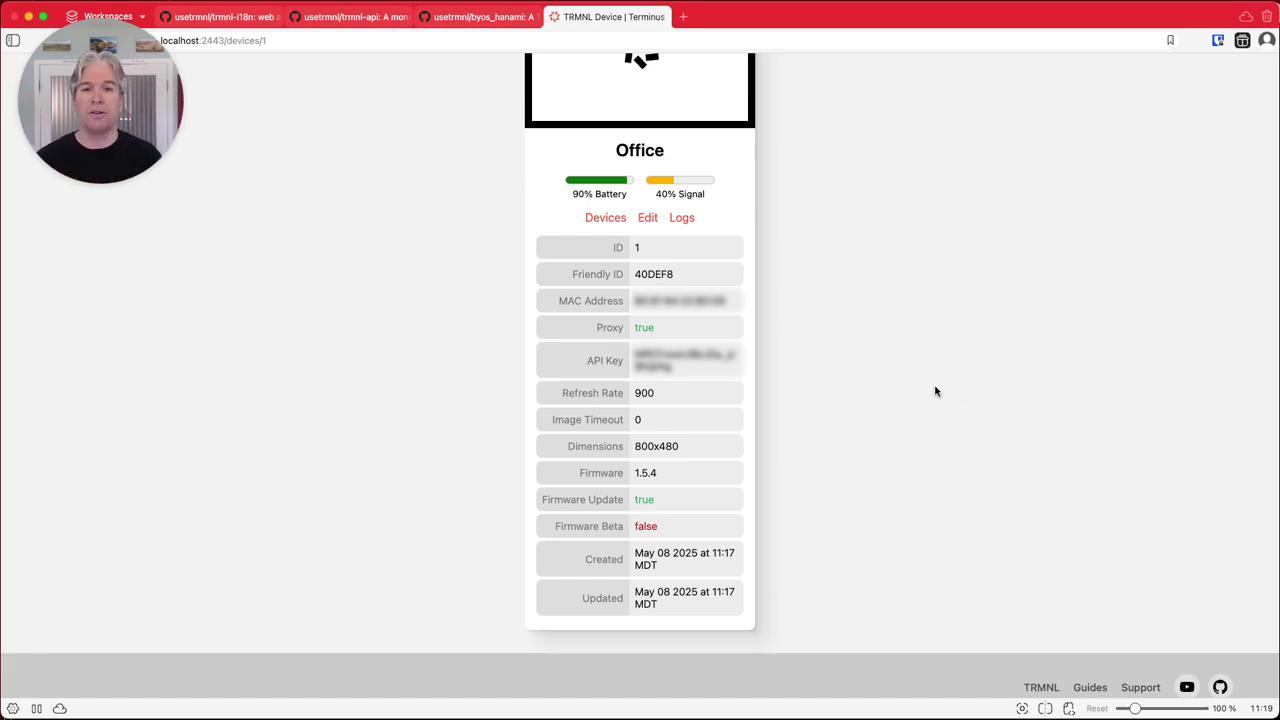
pyautogui.scroll(3, 940, 393)
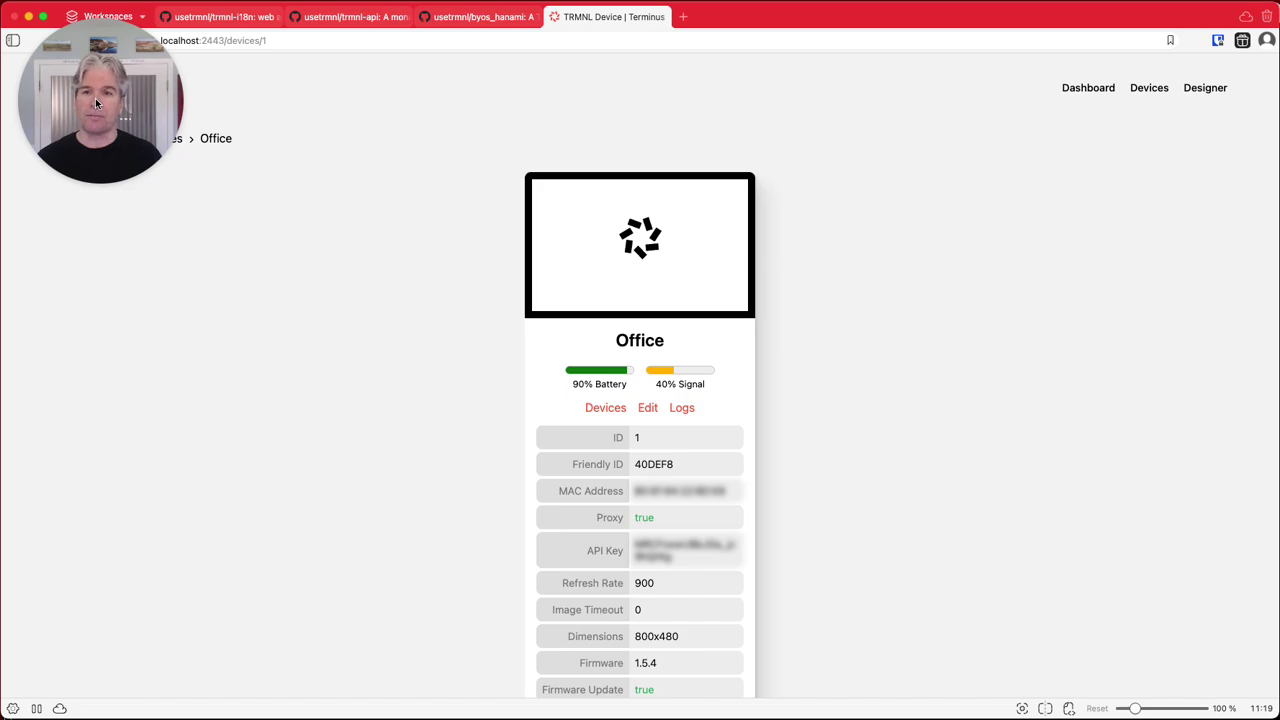
pyautogui.click(164, 138)
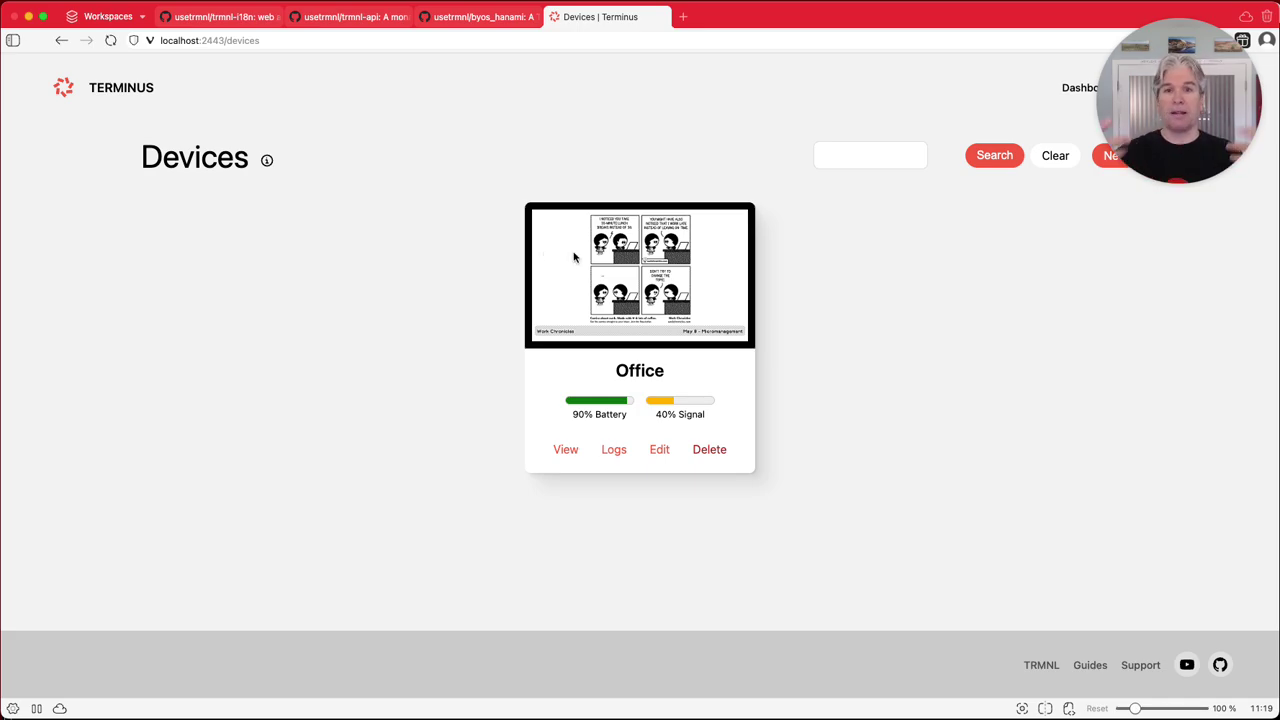
# - Check the screen_poller entries in the server log, then return to the Office device's Devices page
pyautogui.press('super+Tab')
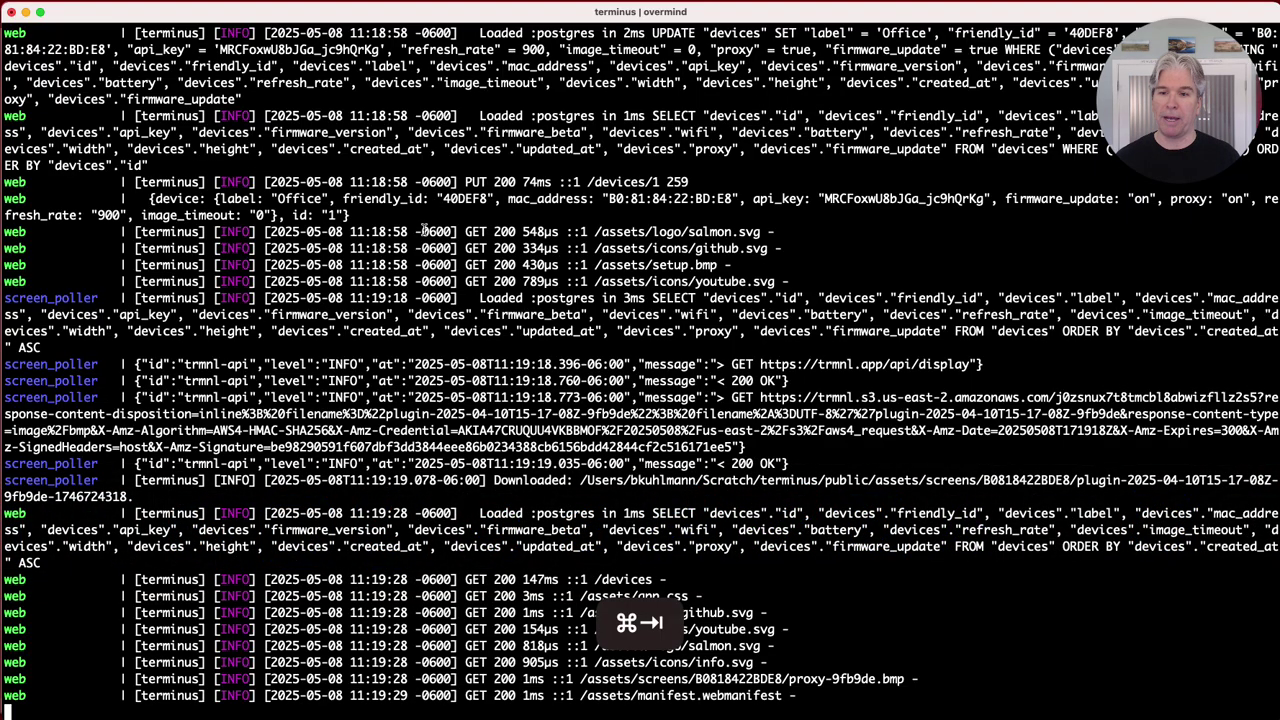
pyautogui.moveTo(18, 366); pyautogui.dragTo(79, 366)
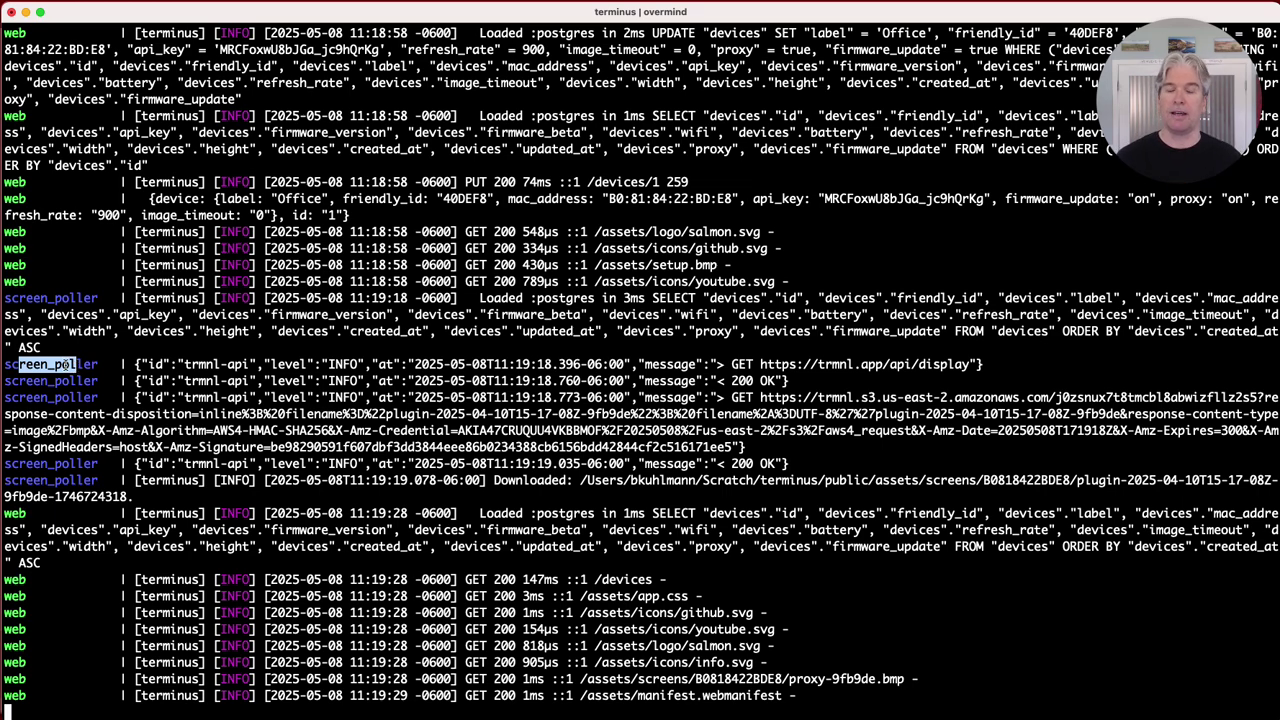
pyautogui.press('super+Tab')
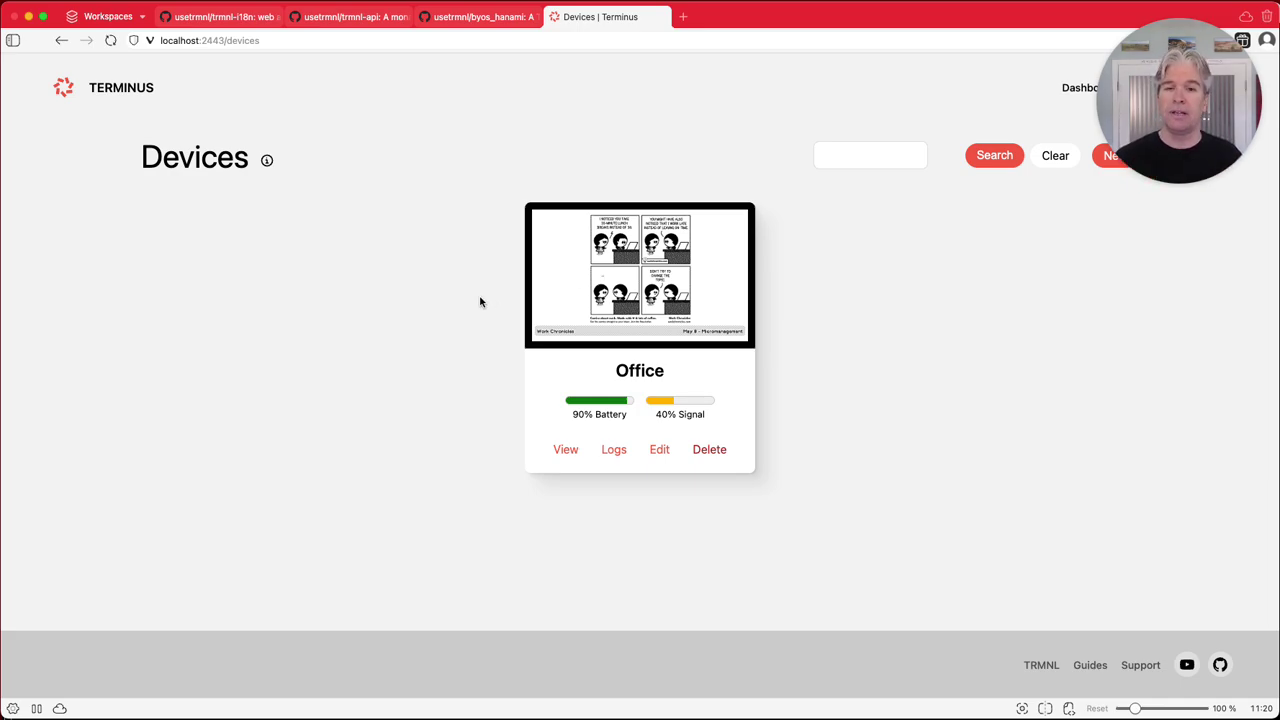
pyautogui.click(461, 446)
pyautogui.click(565, 449)
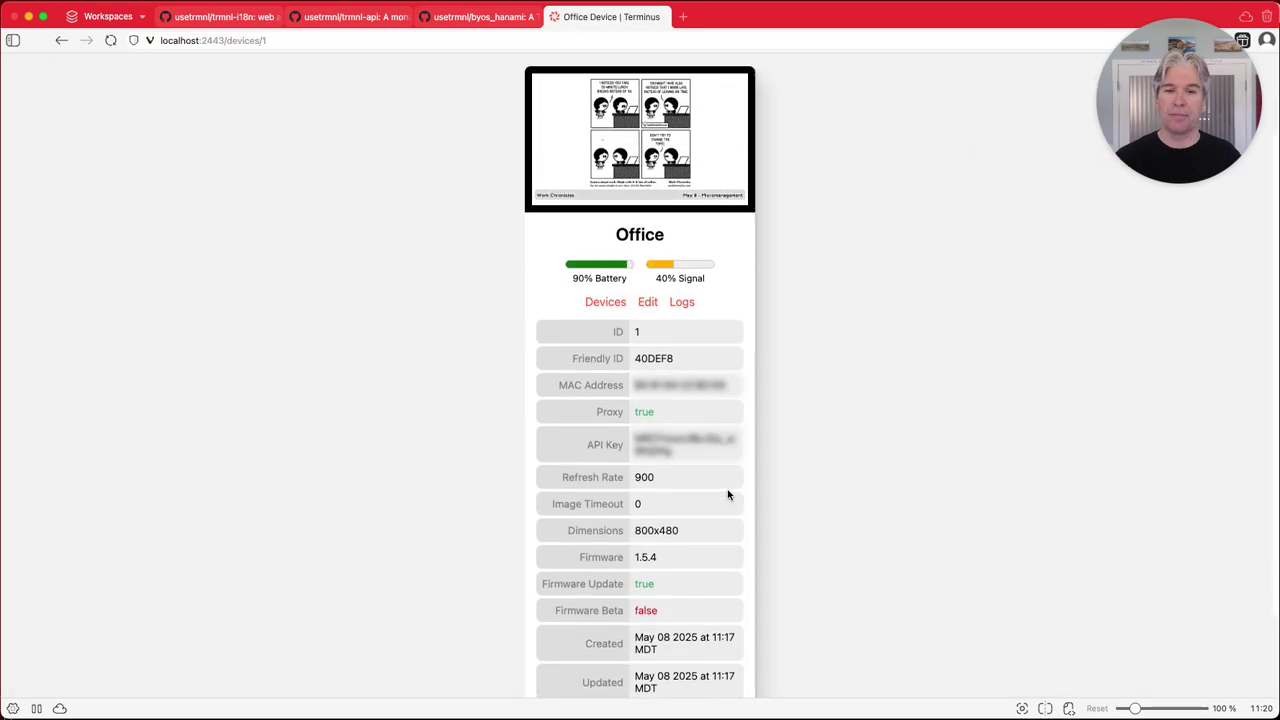
pyautogui.scroll(-2, 729, 497)
pyautogui.moveTo(641, 396); pyautogui.dragTo(661, 400)
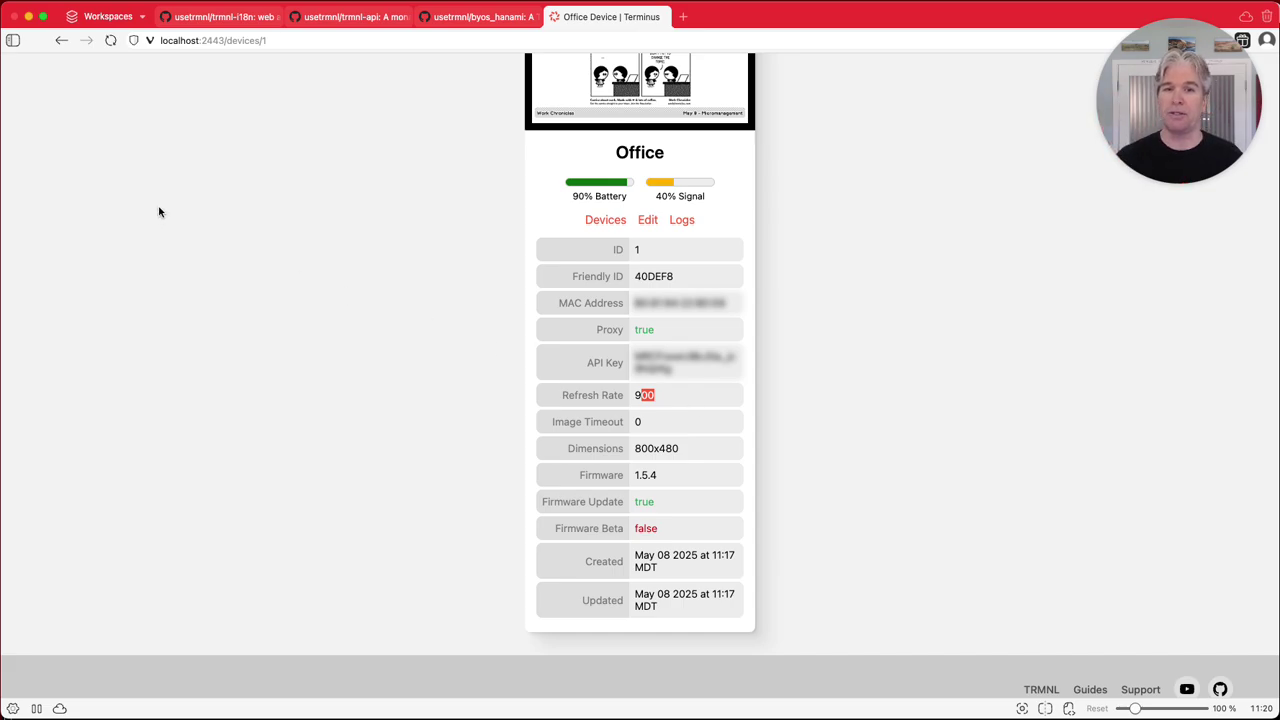
pyautogui.scroll(3, 164, 213)
pyautogui.click(165, 142)
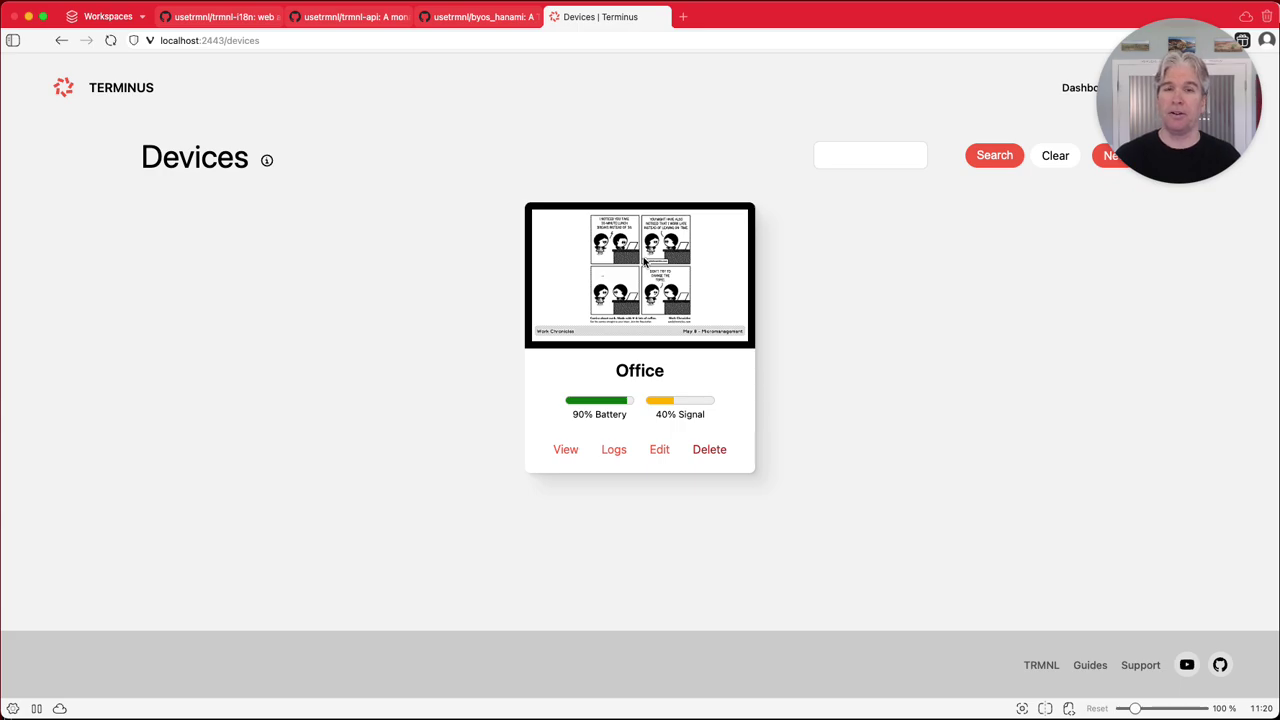
# - Run 'overmind restart screen_poller' in the shell pane to fetch a fresh screen, then return to the browser
pyautogui.press('super+Tab')
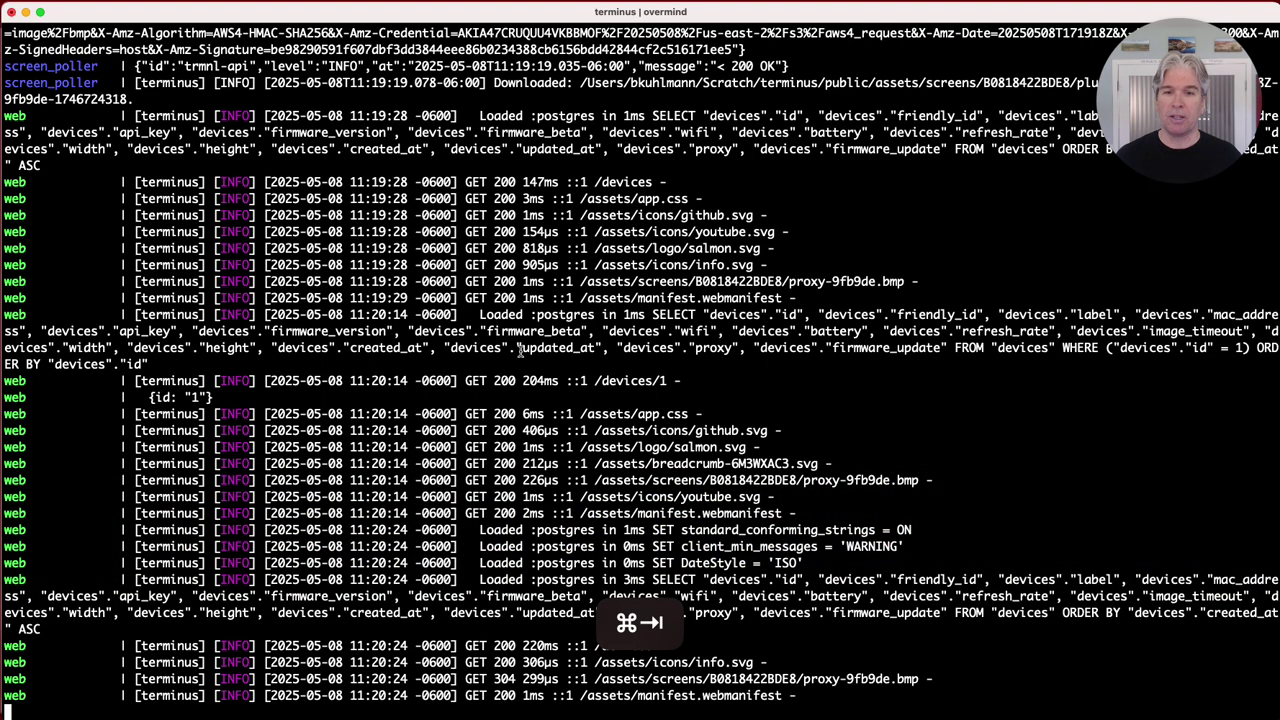
pyautogui.press('super+bracketright')
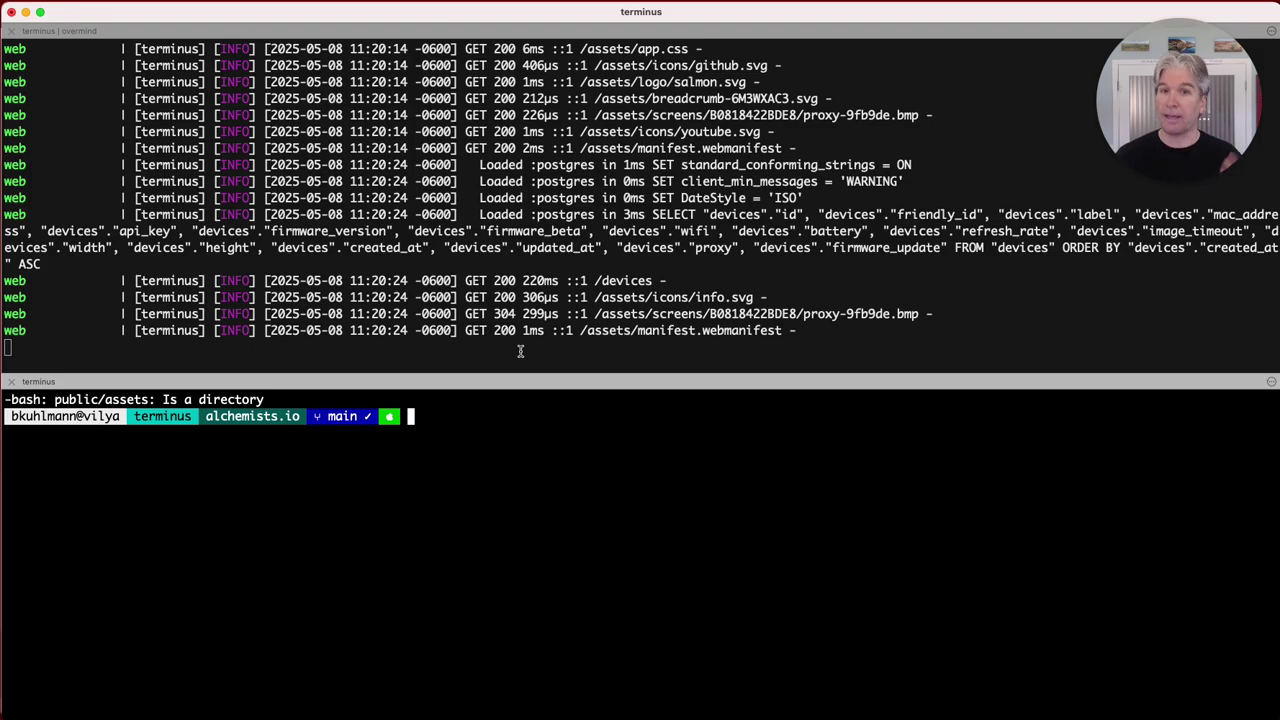
pyautogui.write('overmind ')
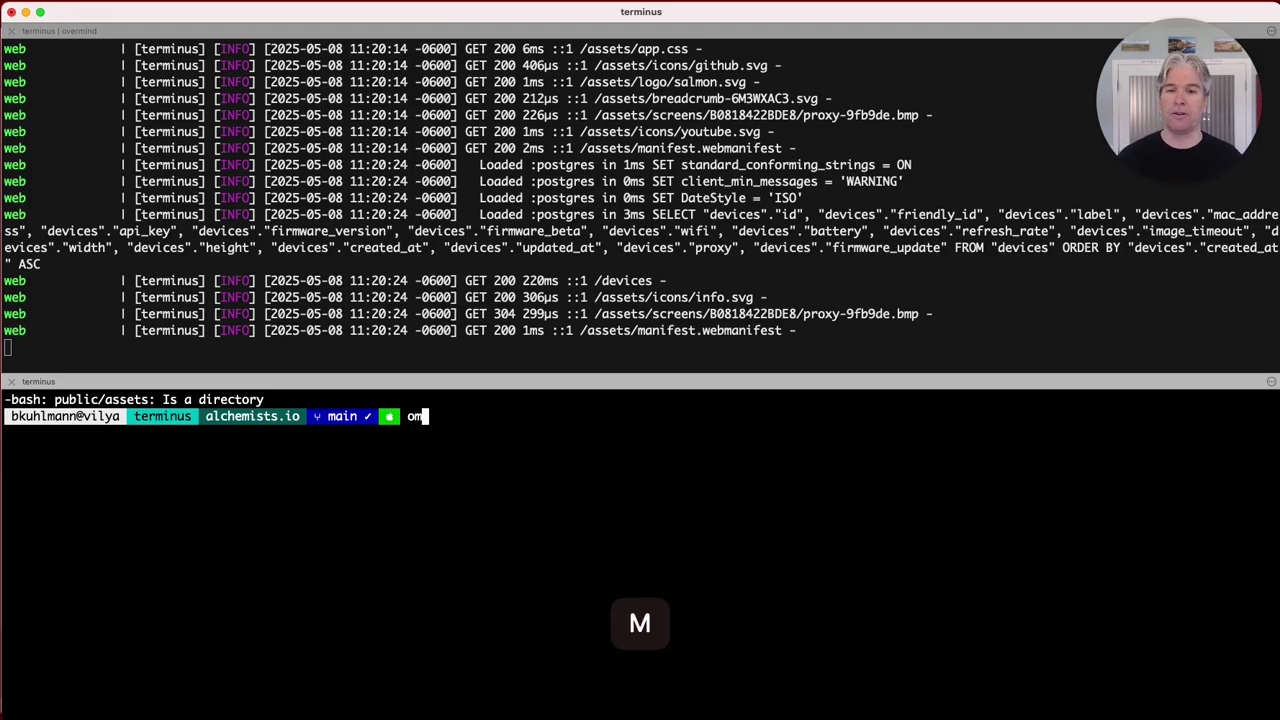
pyautogui.write('restart ')
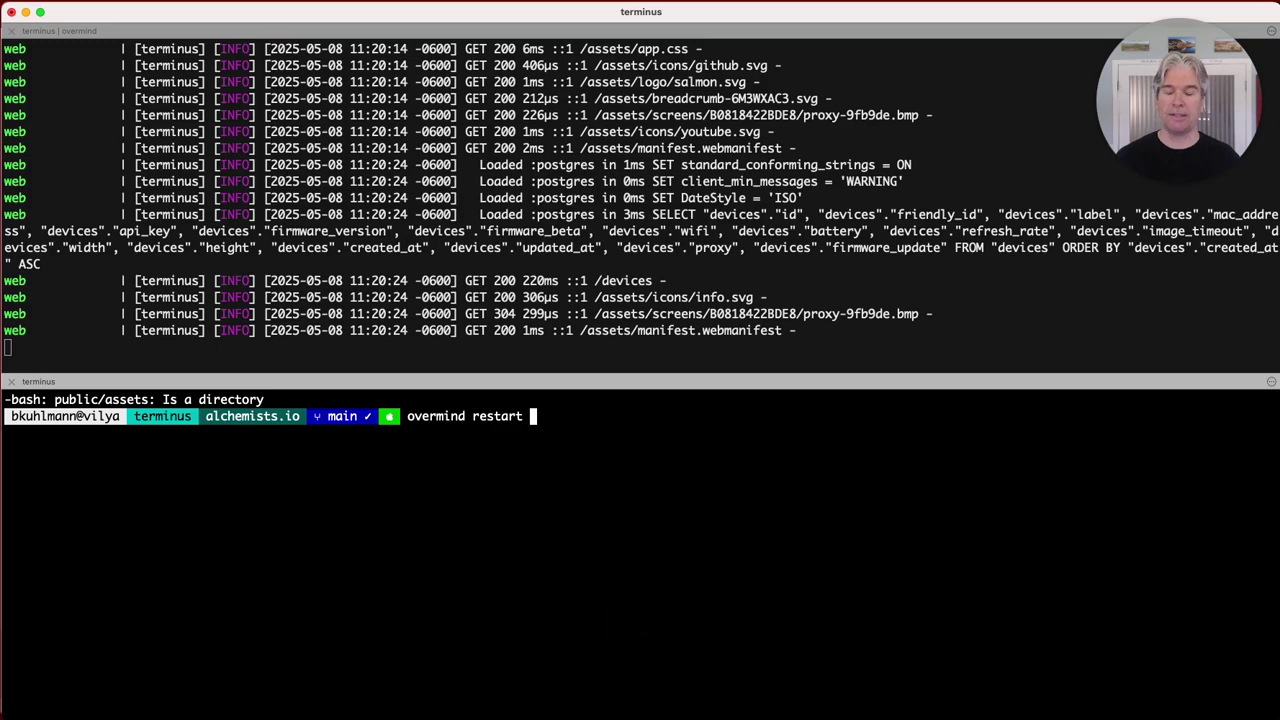
pyautogui.write('screen_')
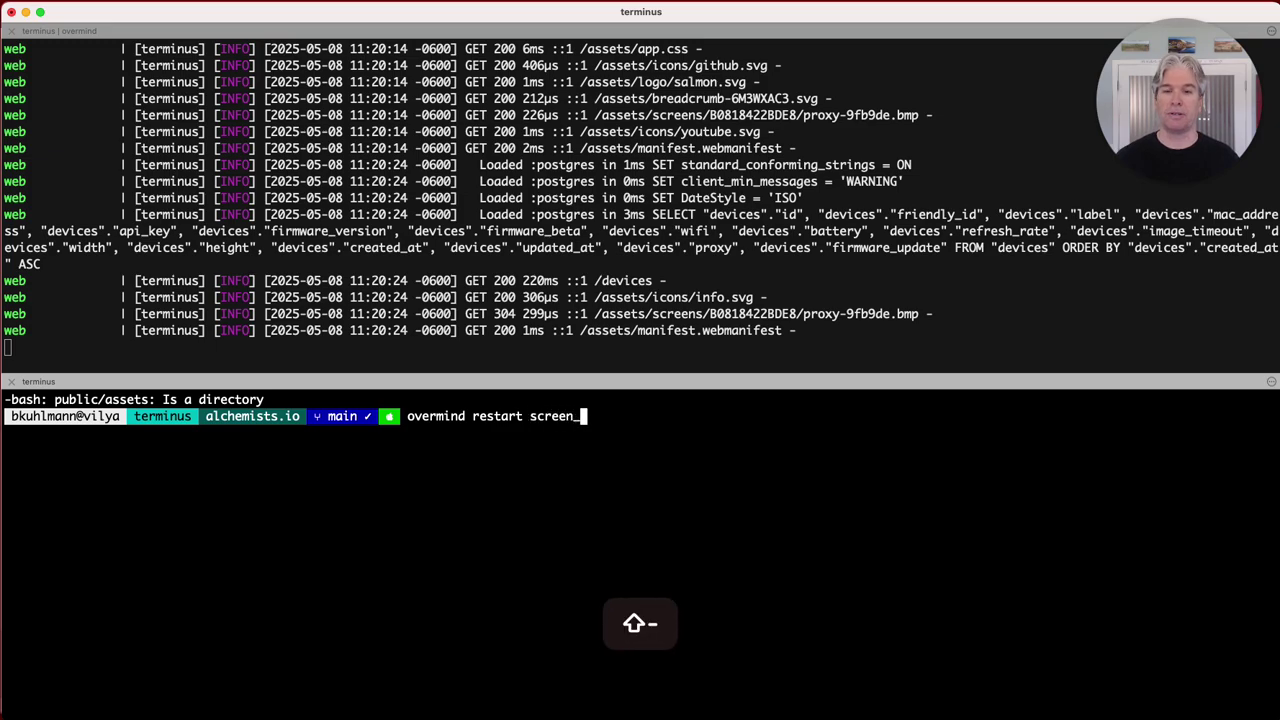
pyautogui.write('poller')
pyautogui.press('Return')
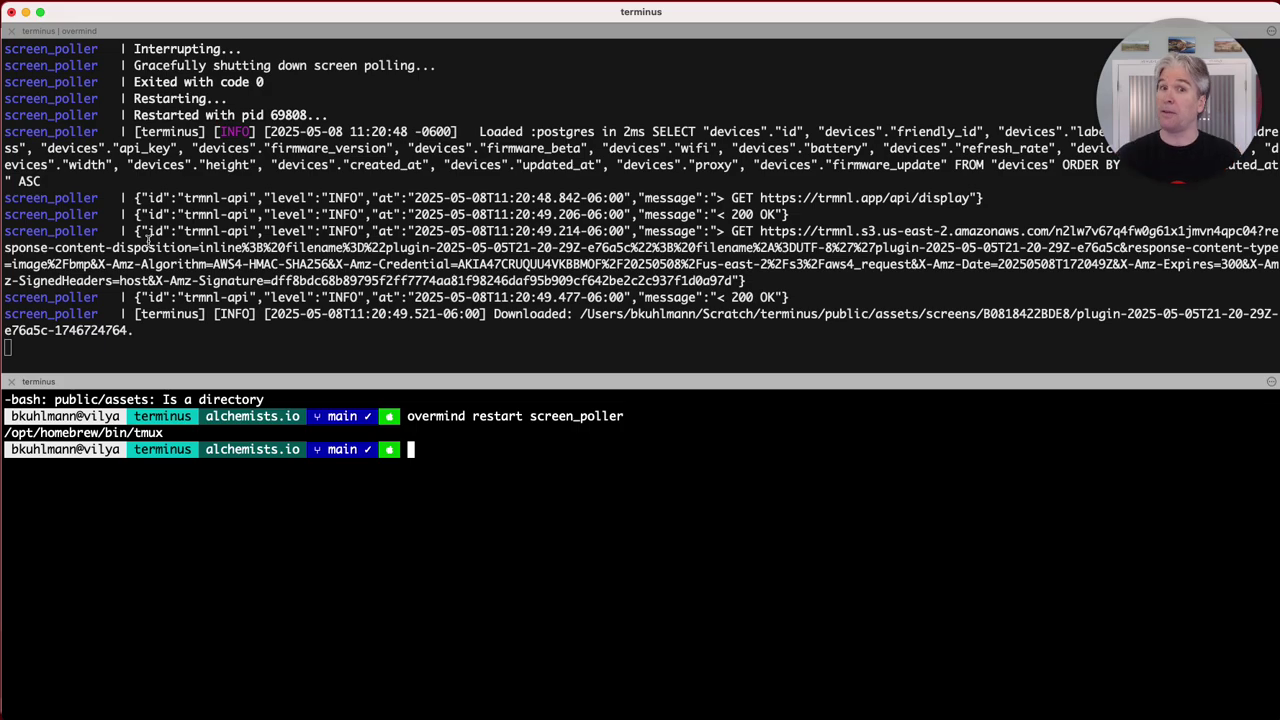
pyautogui.press('super+Tab')
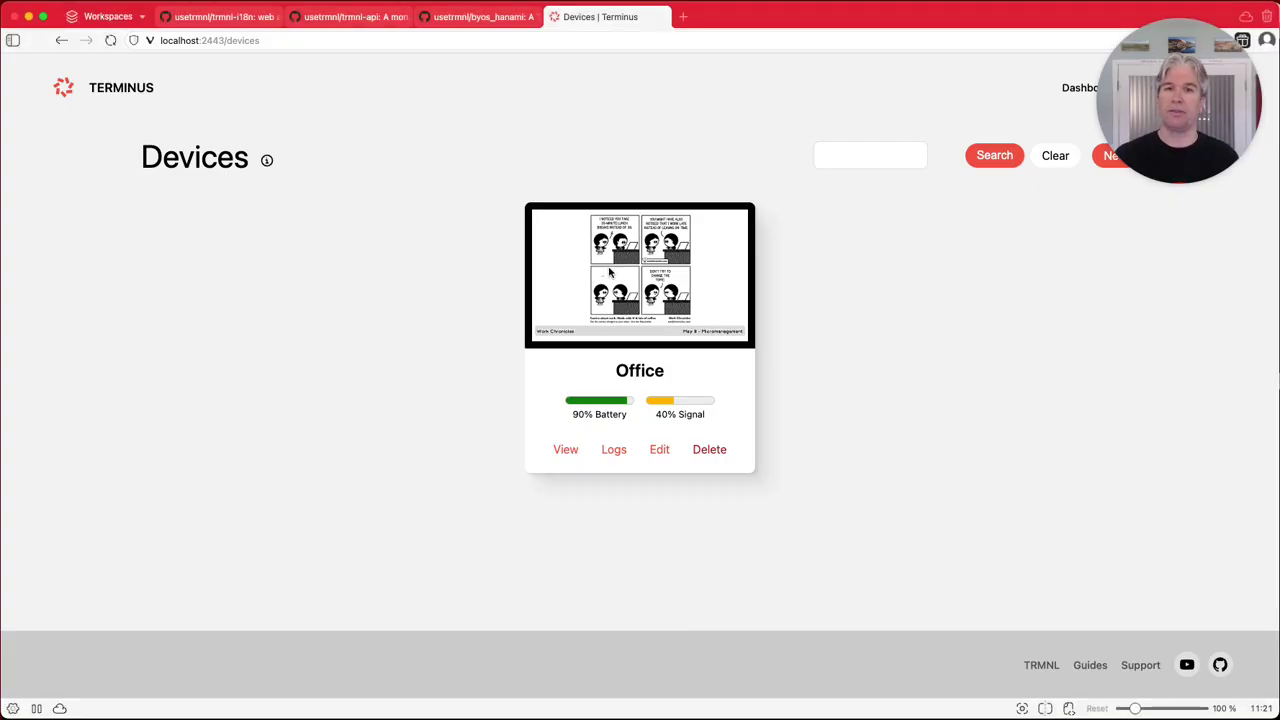
pyautogui.click(346, 251)
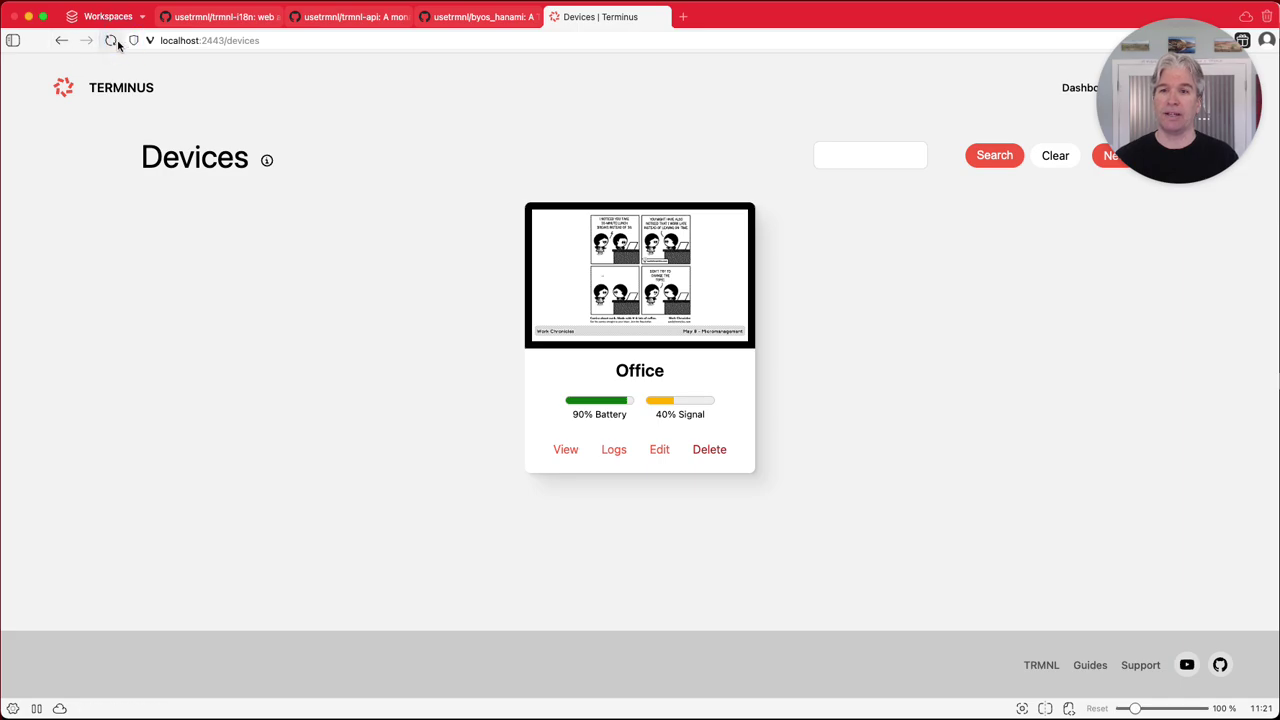
pyautogui.click(117, 39)
pyautogui.click(113, 42)
pyautogui.click(315, 320)
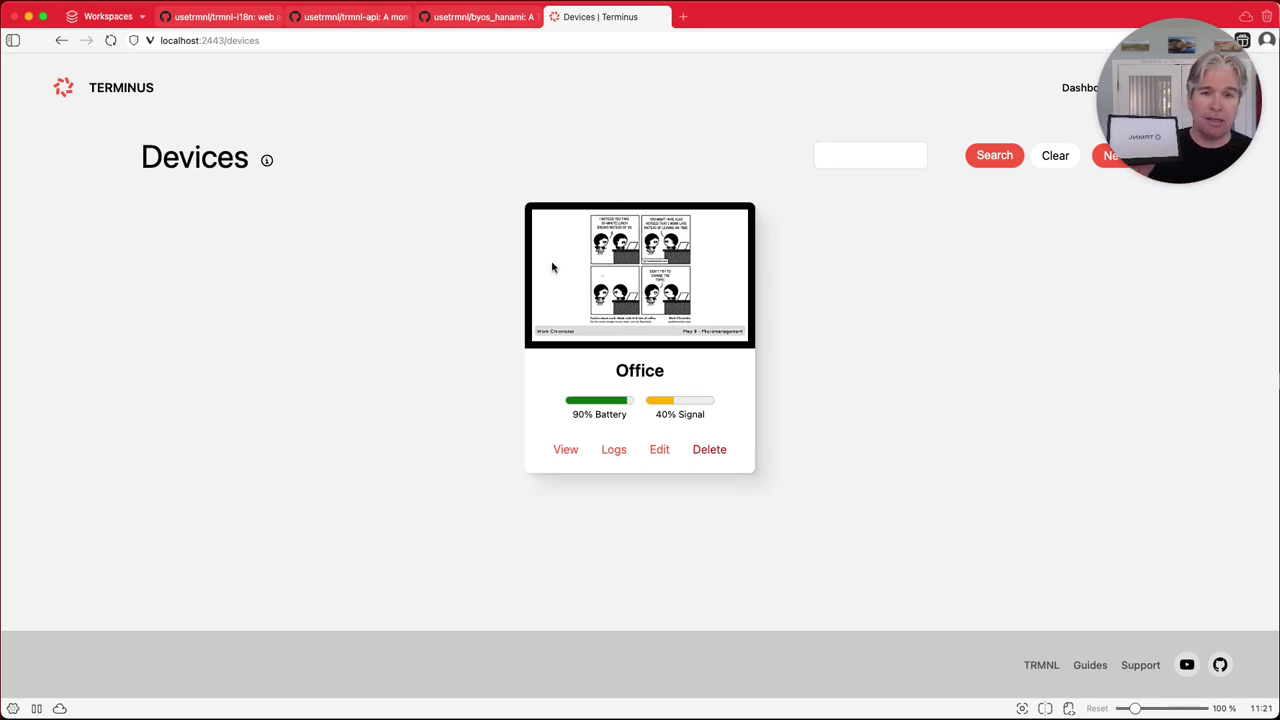
# - Review the Office device's hostname-resolution failure logs, reopening them from its detail page, then switch to Terminal
pyautogui.click(612, 451)
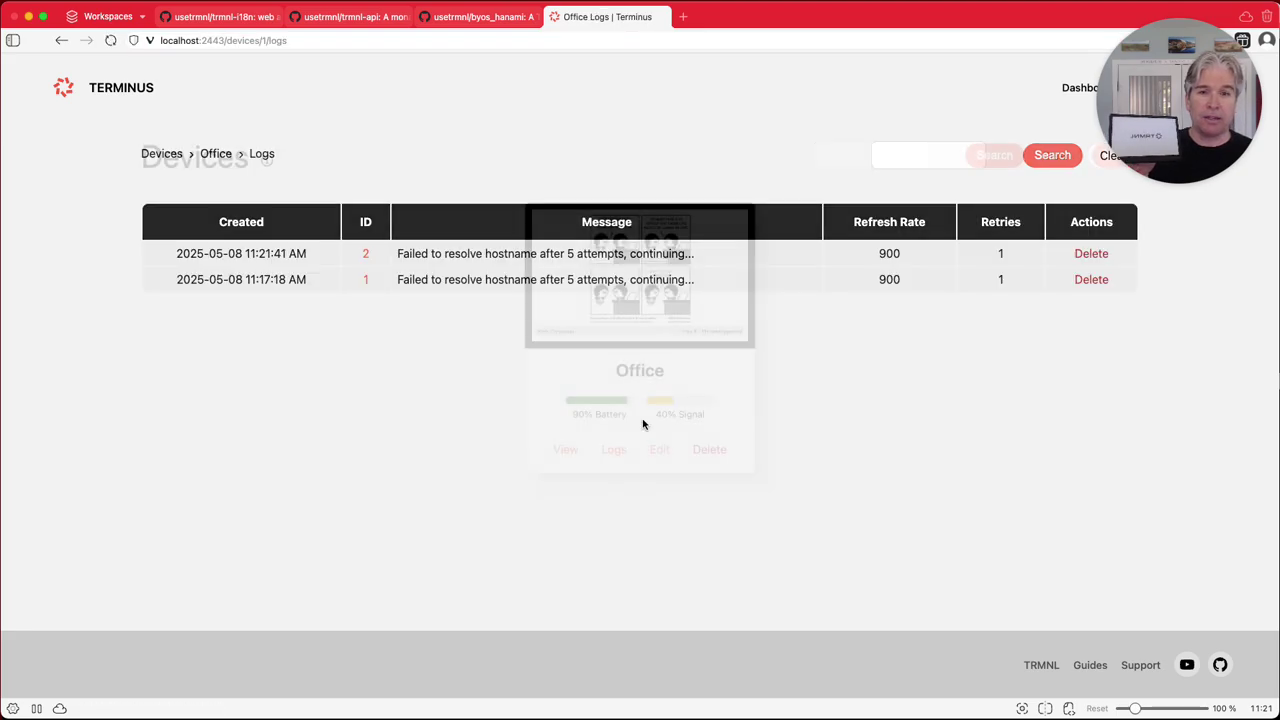
pyautogui.moveTo(504, 253); pyautogui.dragTo(605, 254)
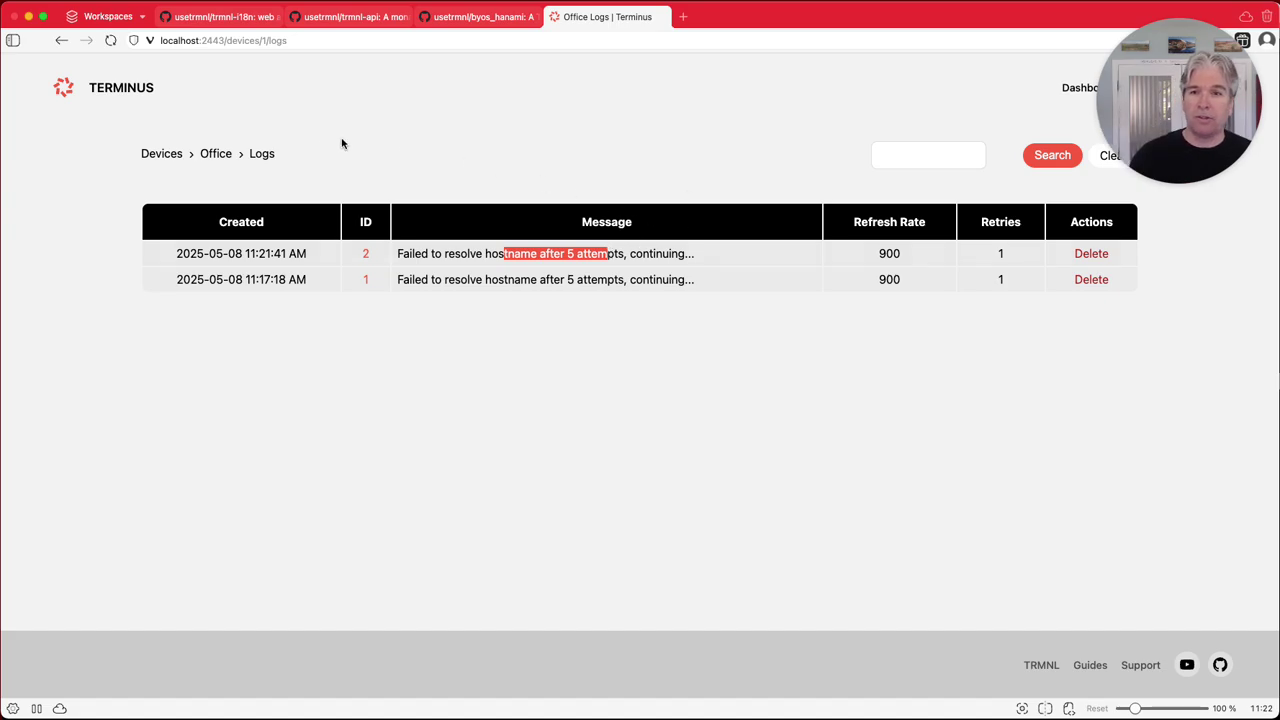
pyautogui.click(217, 153)
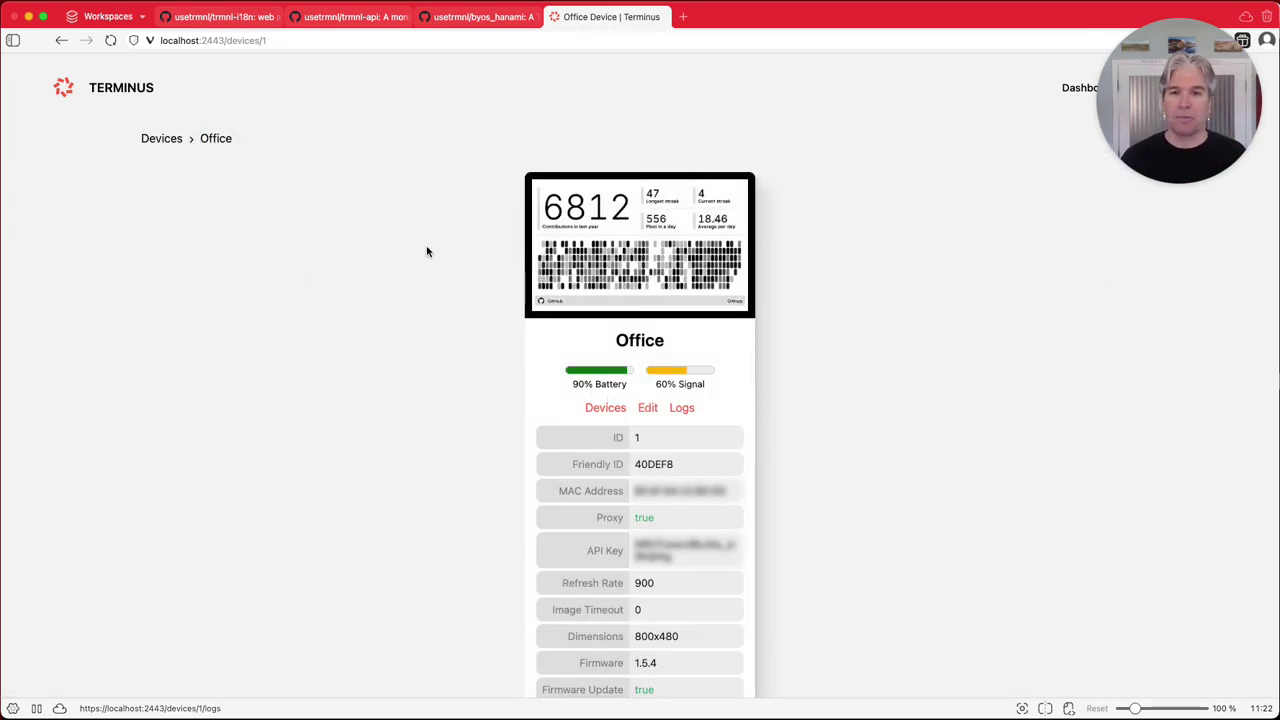
pyautogui.click(681, 407)
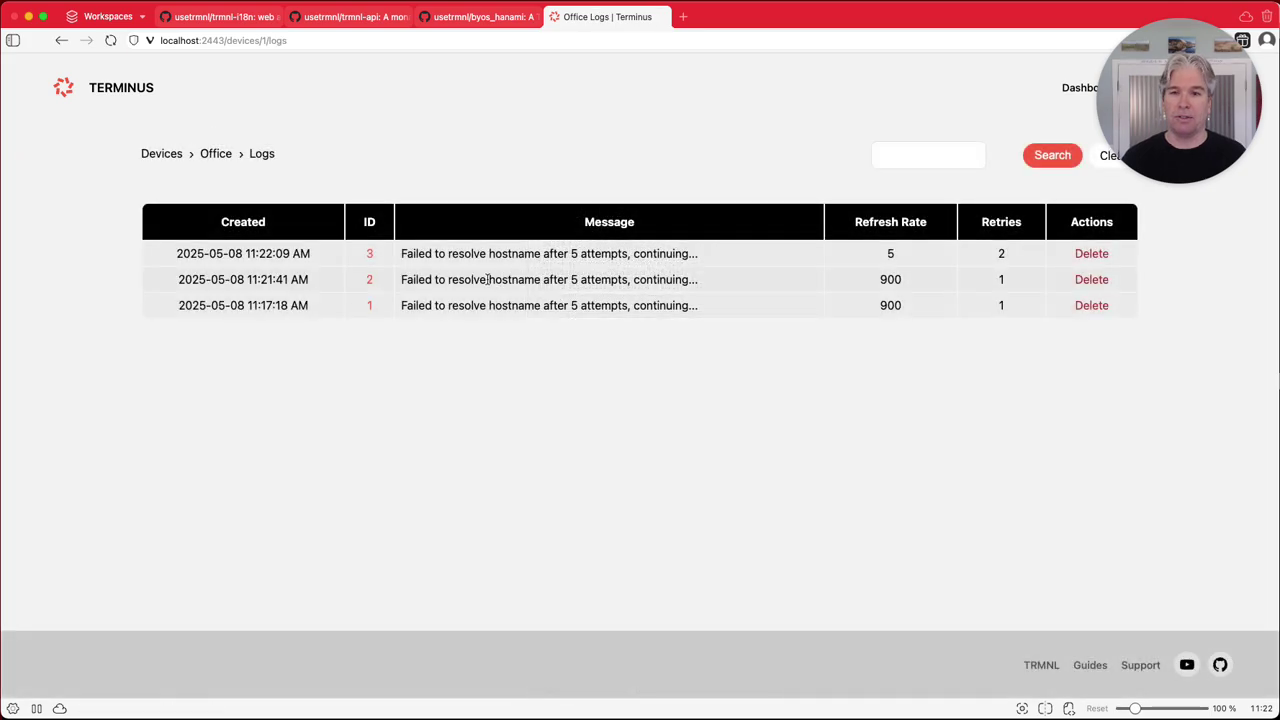
pyautogui.moveTo(448, 253); pyautogui.dragTo(563, 253)
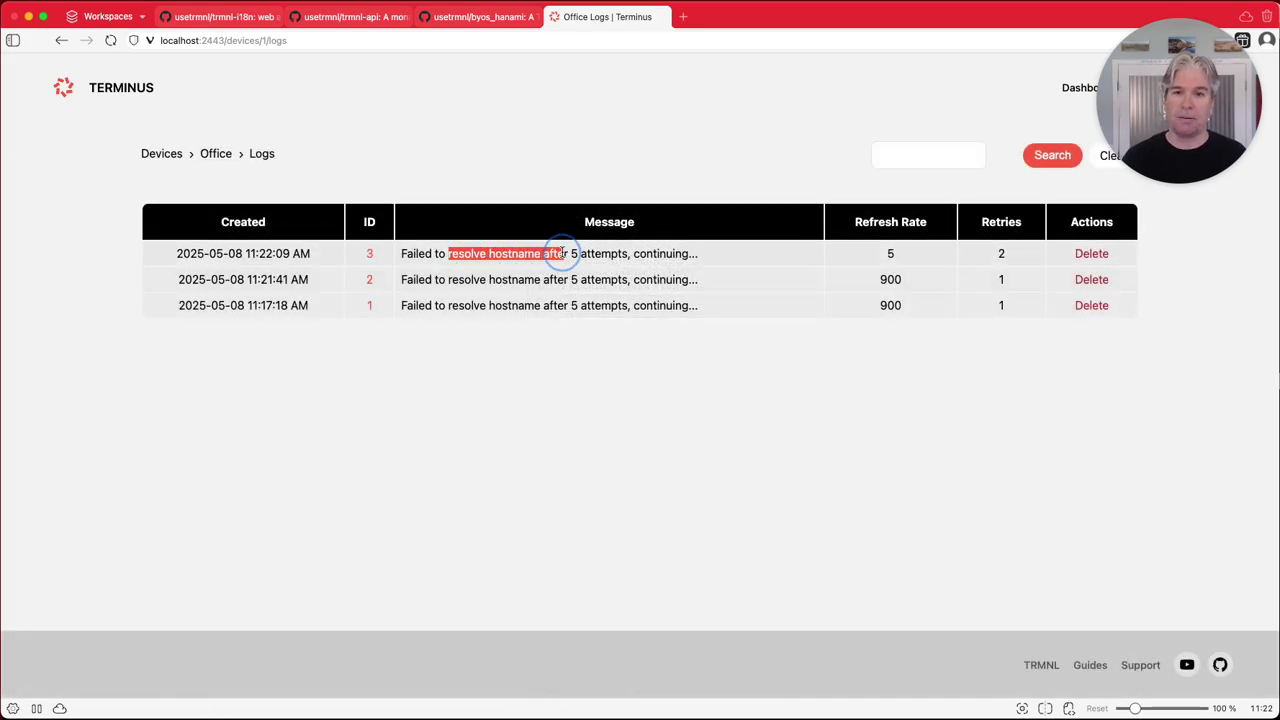
pyautogui.press('super+Tab')
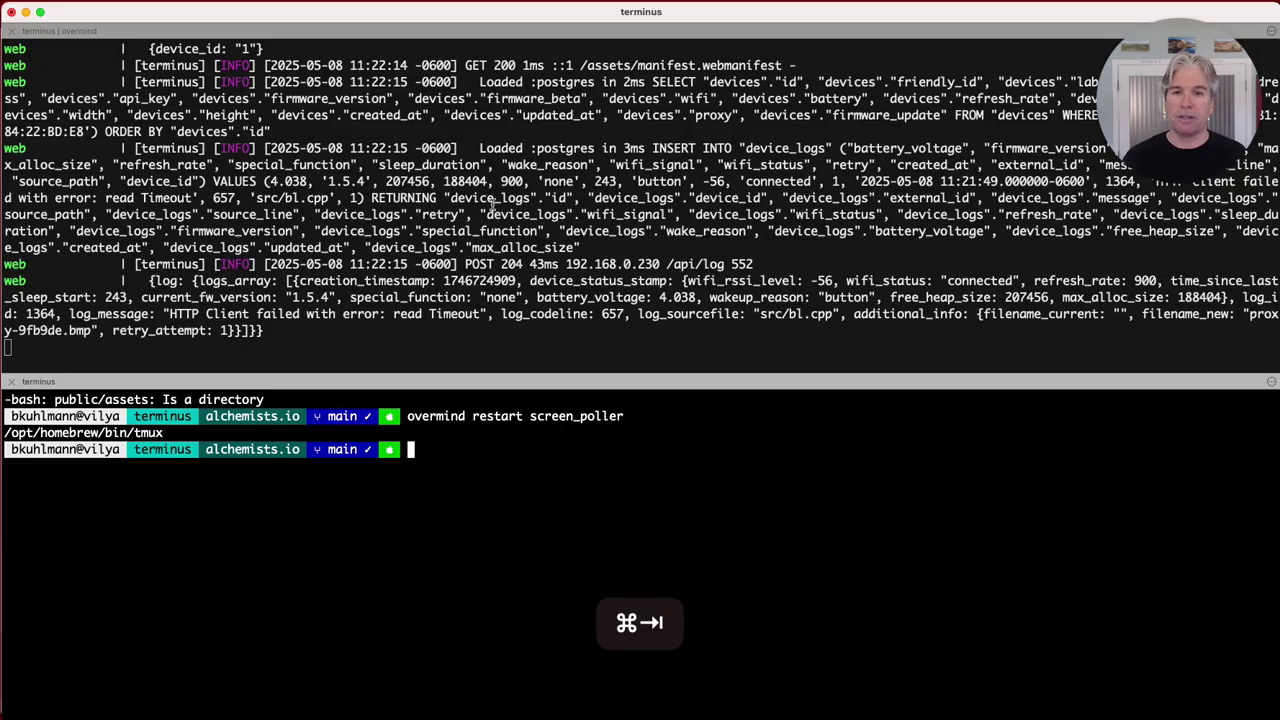
# - Close the extra shell pane with exit, check the /devices/1/logs request, and return to the browser
pyautogui.write('exit')
pyautogui.press('Return')
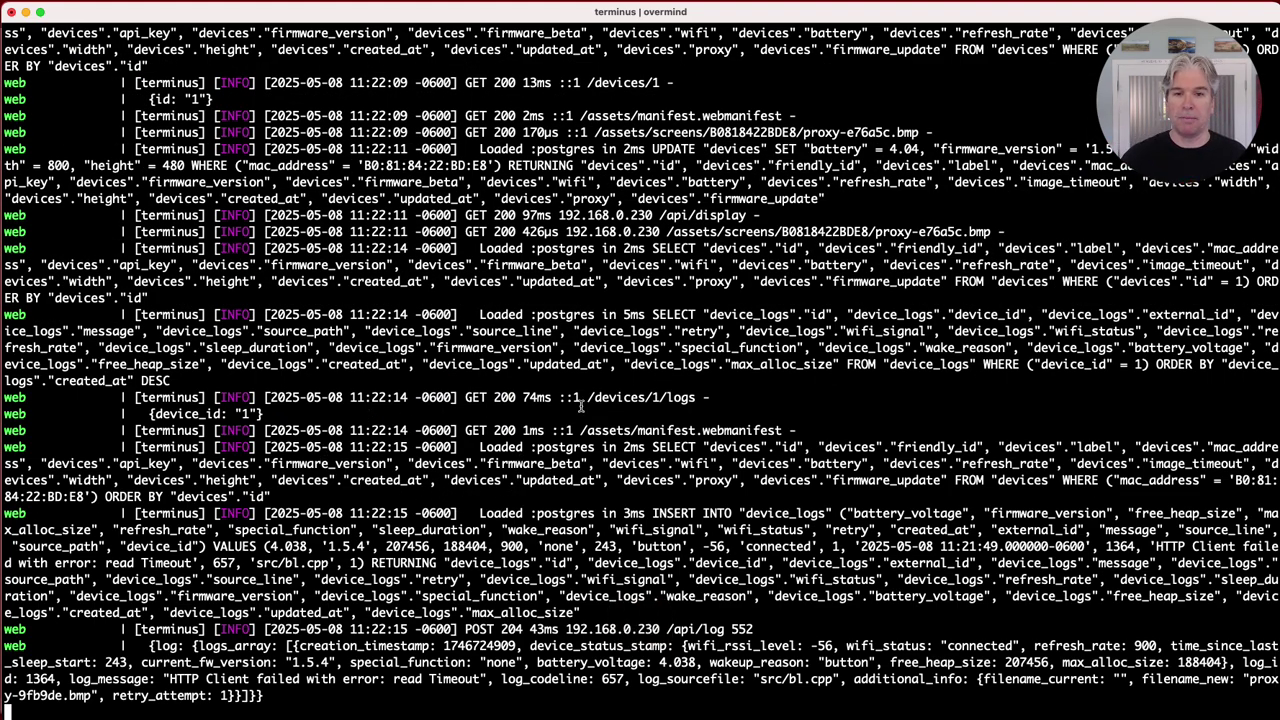
pyautogui.moveTo(581, 402); pyautogui.dragTo(686, 398)
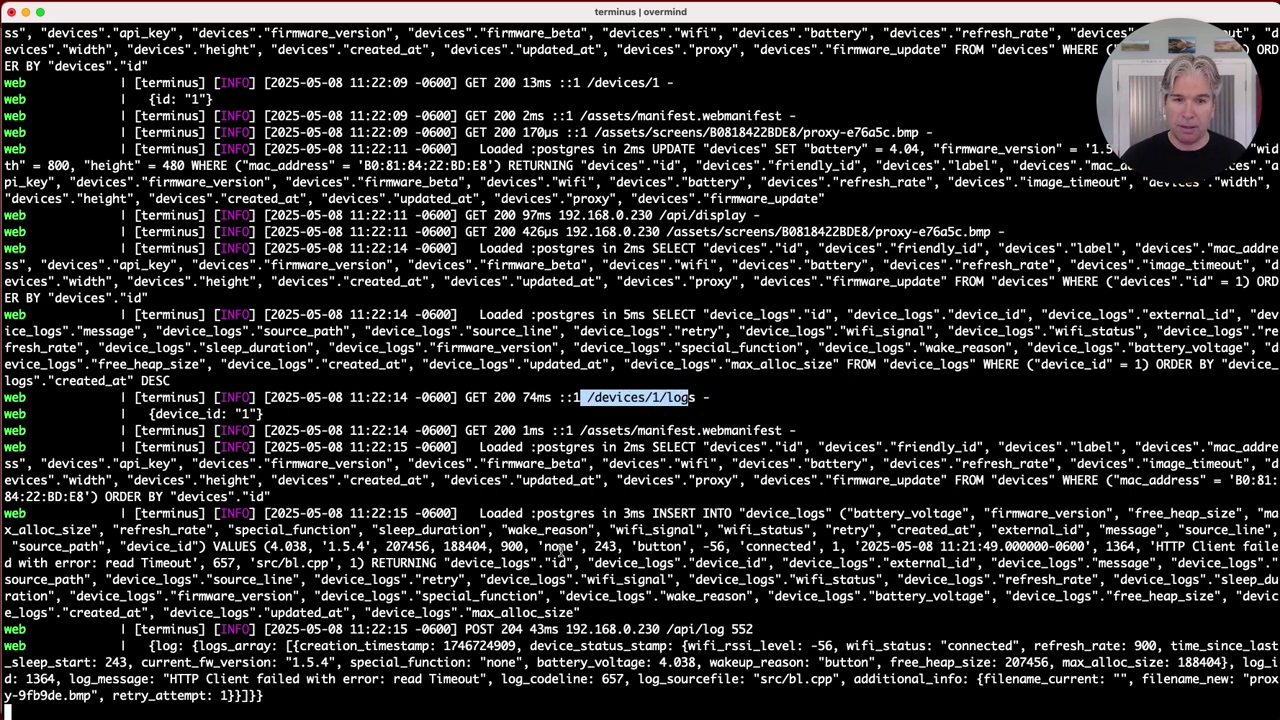
pyautogui.scroll(5, 569, 515)
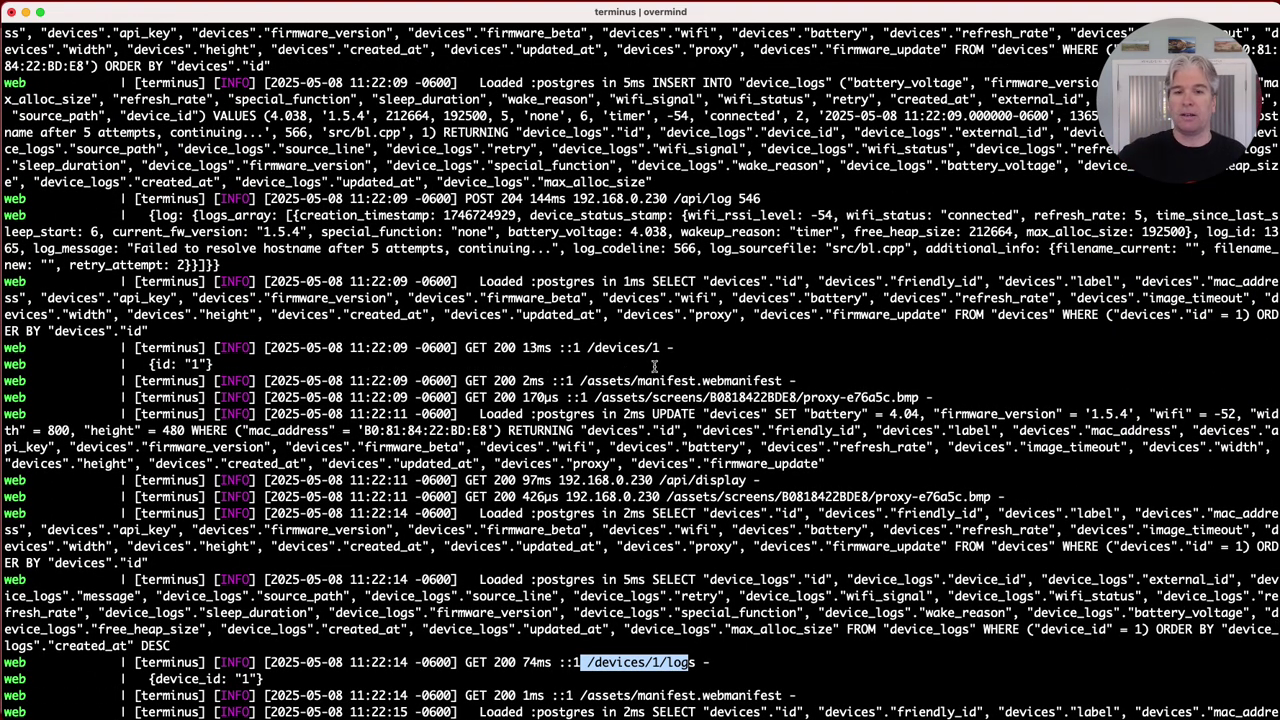
pyautogui.scroll(-5, 654, 366)
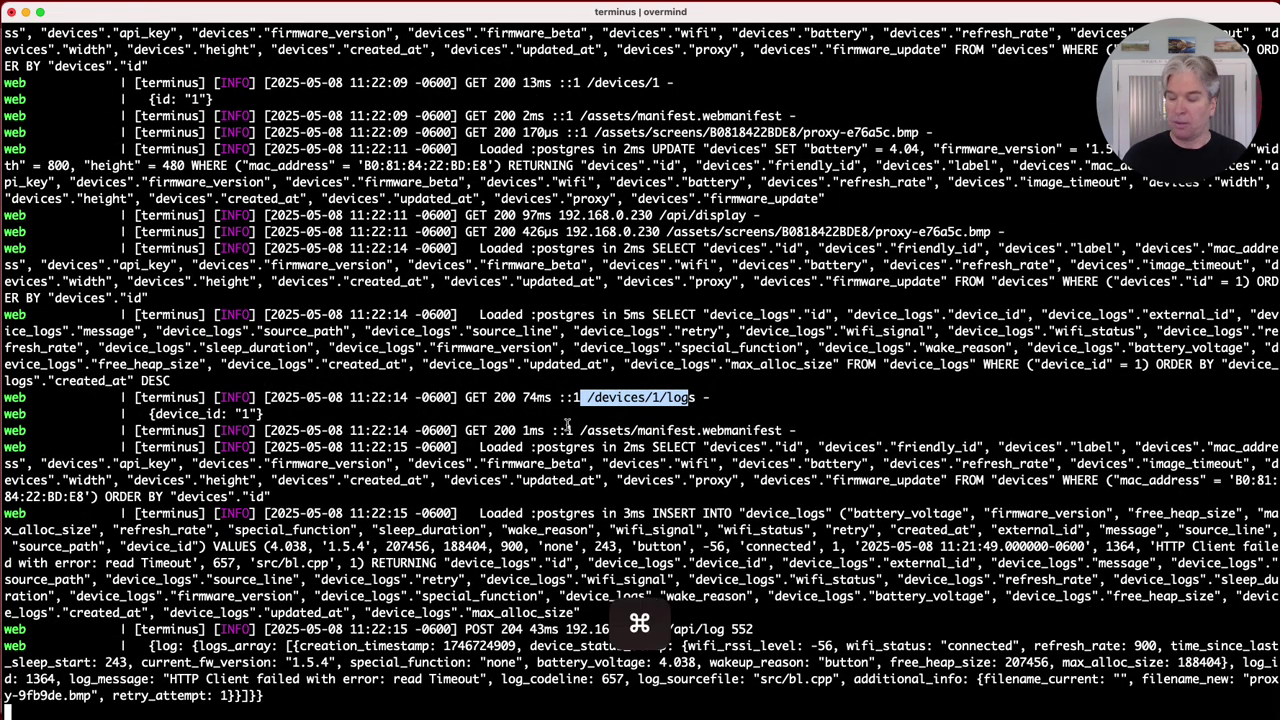
pyautogui.press('super+Tab')
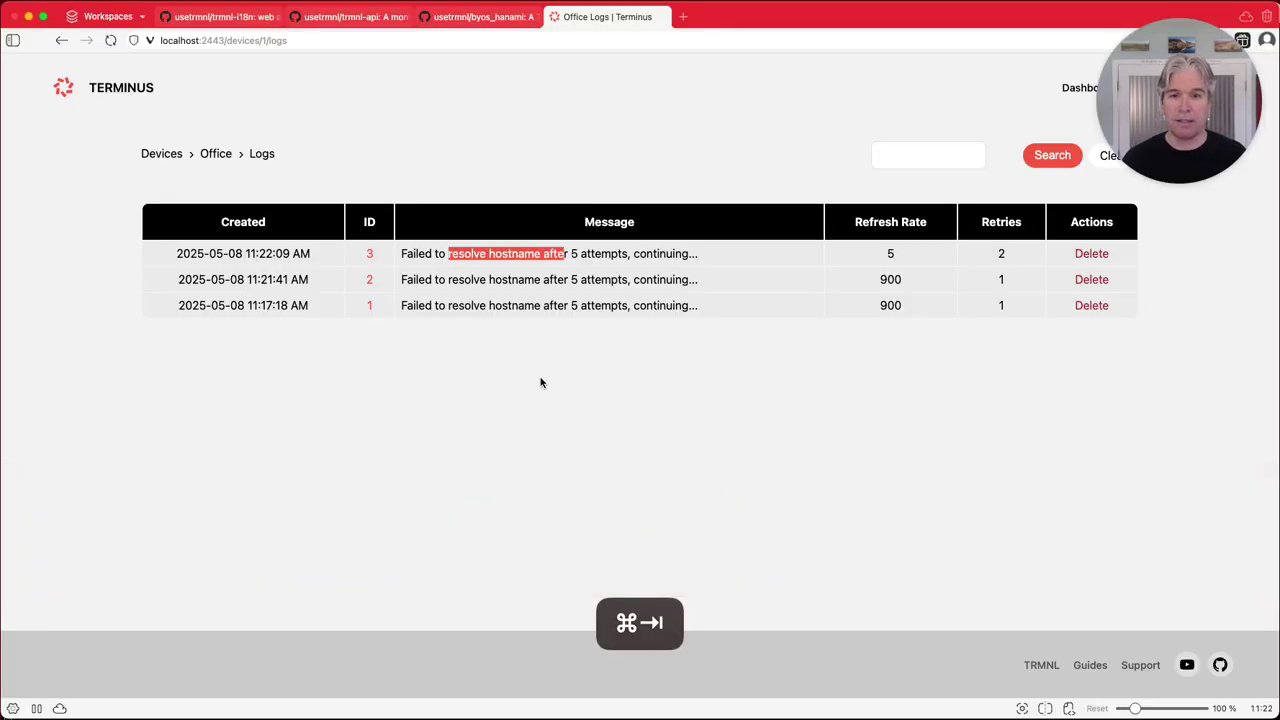
# - Reload the Office device's detail page twice, then return to the Devices list showing 70% signal
pyautogui.click(216, 156)
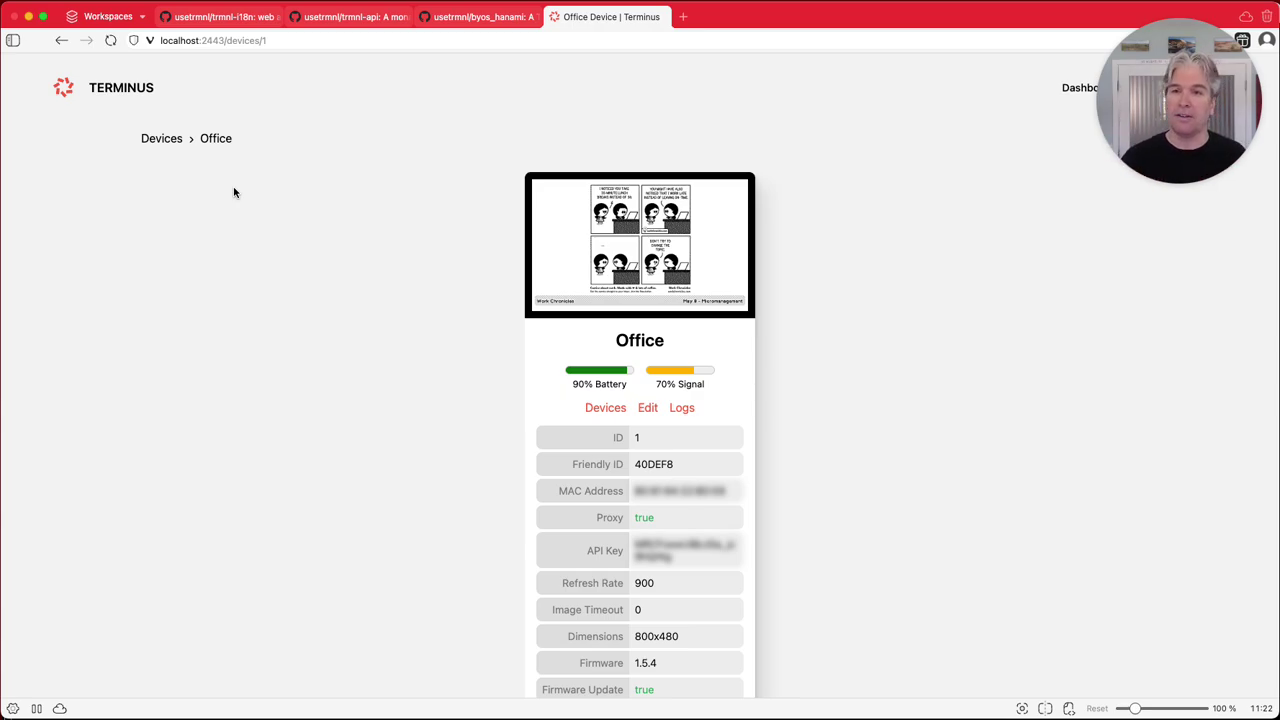
pyautogui.click(110, 40)
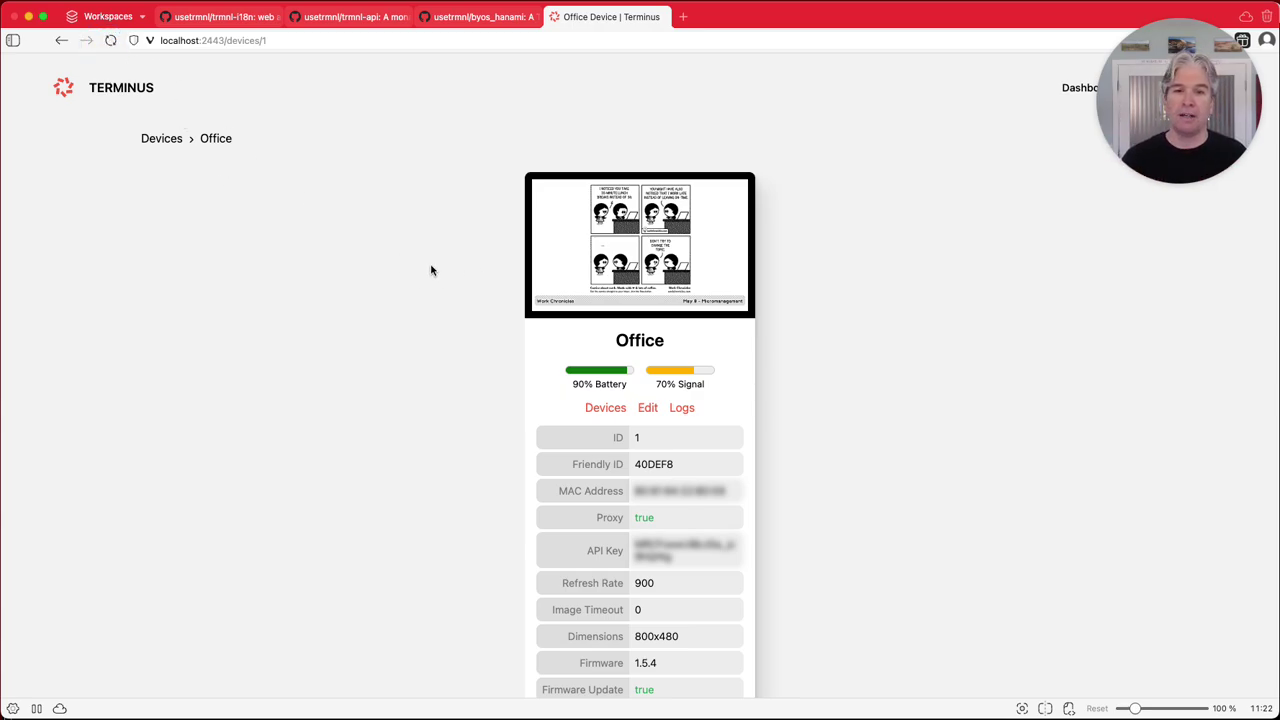
pyautogui.click(110, 40)
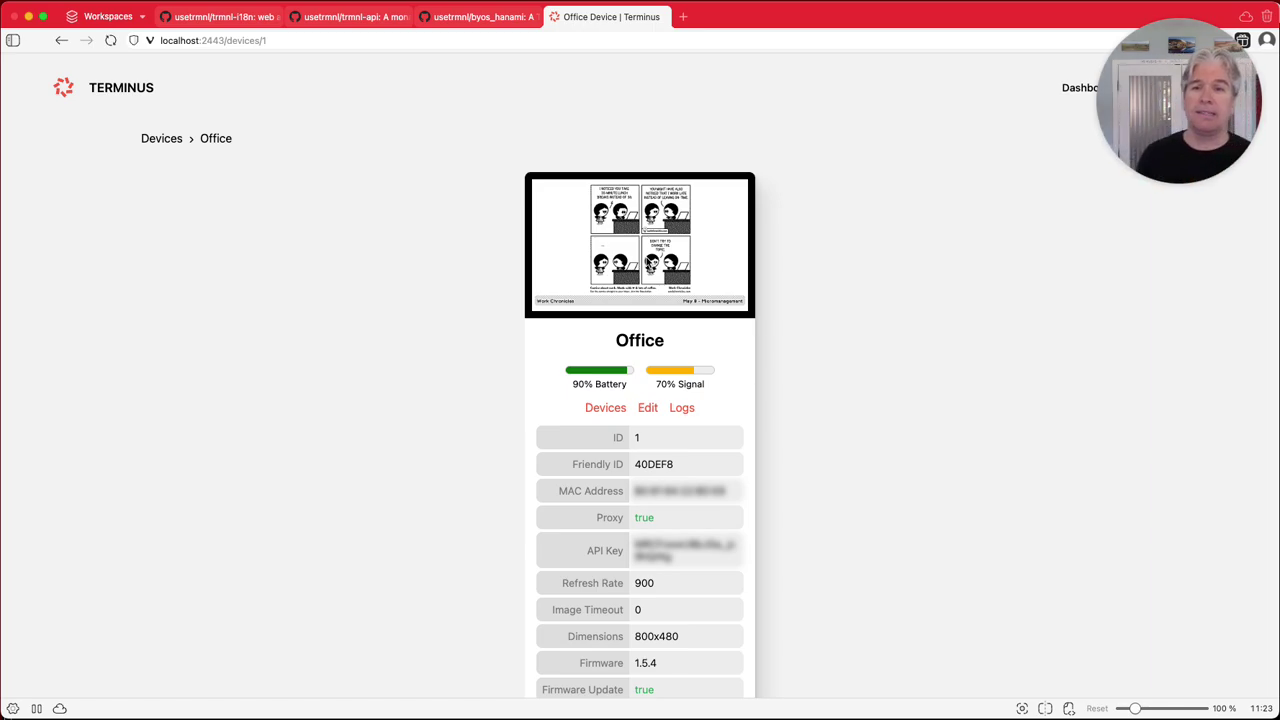
pyautogui.click(155, 139)
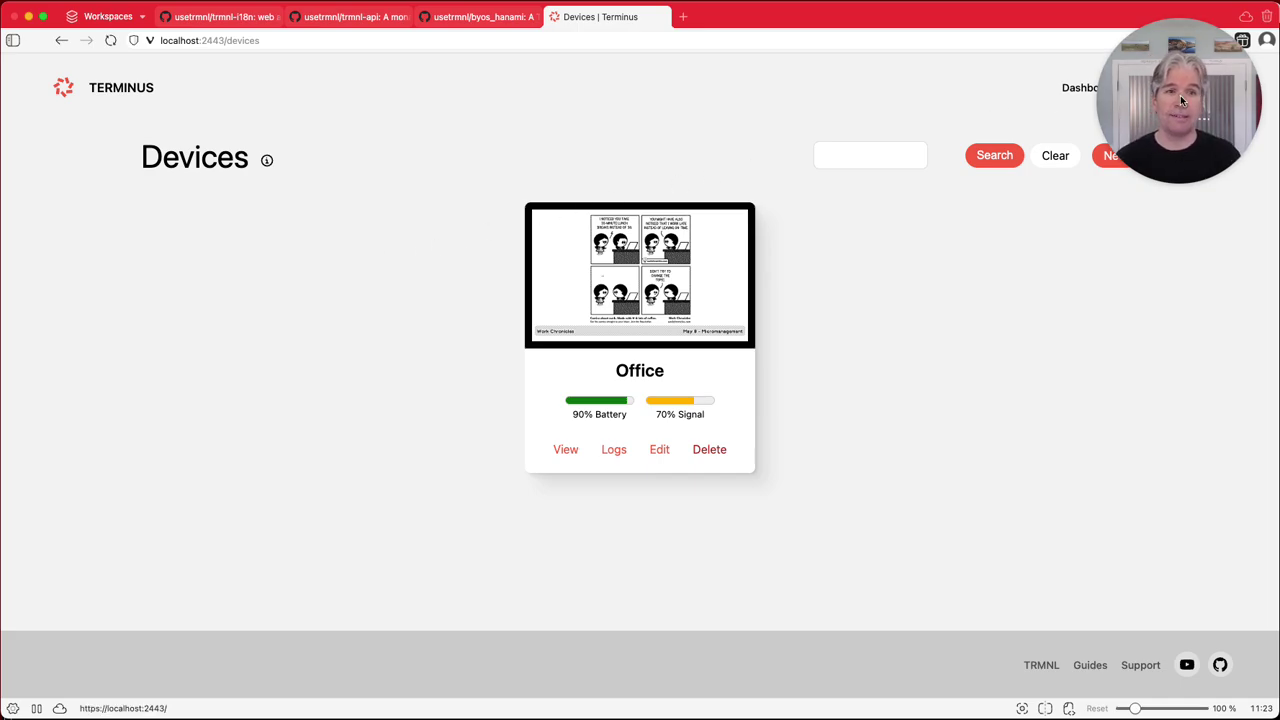
pyautogui.moveTo(1180, 95); pyautogui.dragTo(284, 179)
# - In the Designer, replace the welcome h1 text with 'Demo' so the preview shows Demo
pyautogui.click(1045, 408)
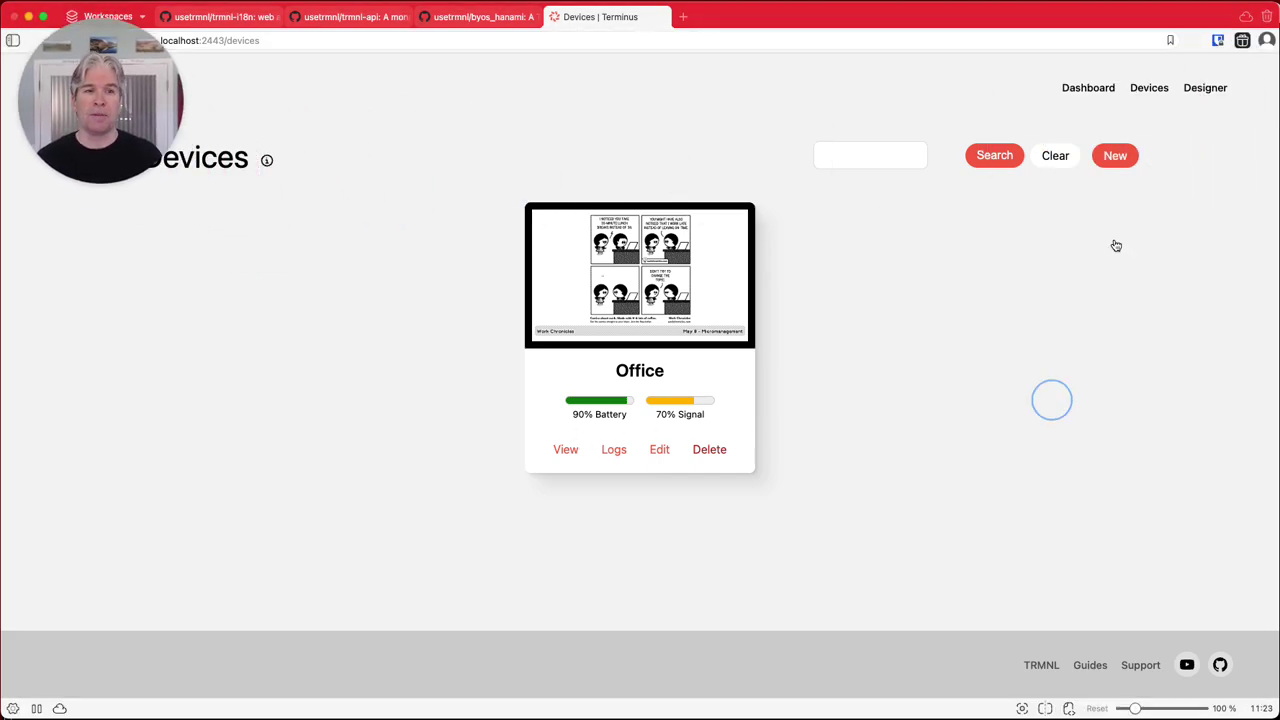
pyautogui.click(1205, 88)
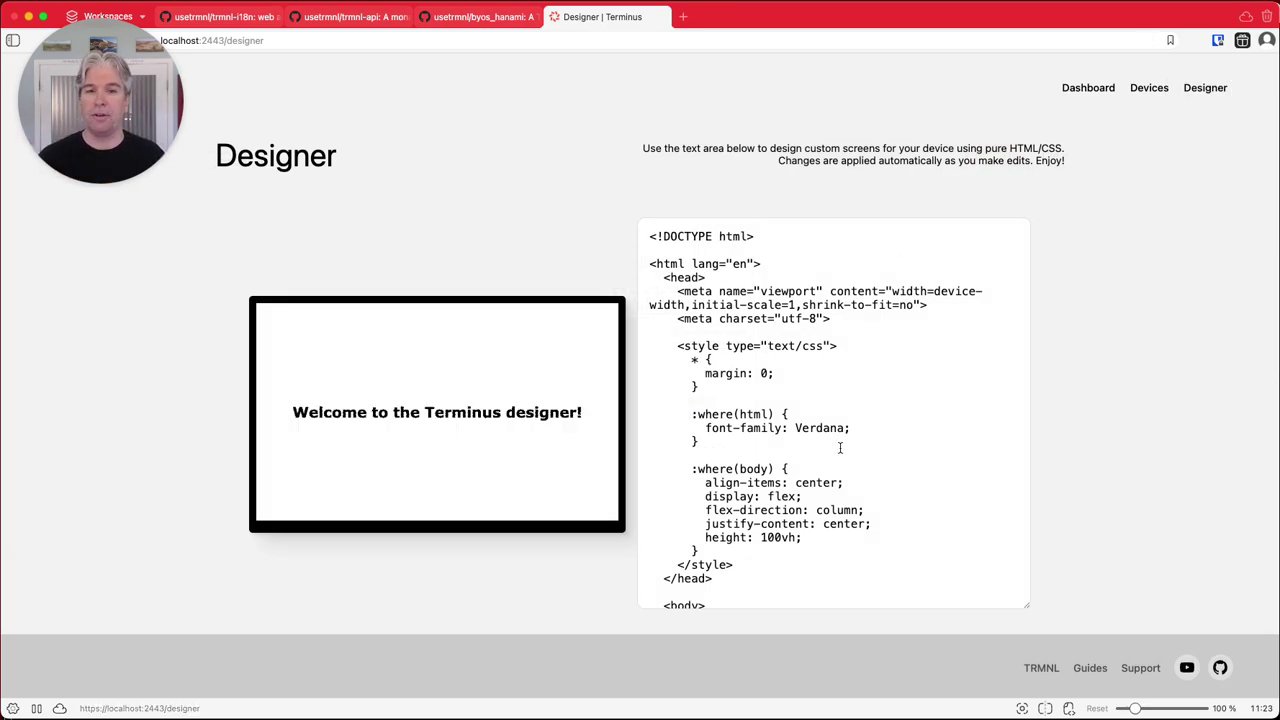
pyautogui.scroll(-1, 784, 512)
pyautogui.moveTo(713, 563); pyautogui.dragTo(935, 566)
pyautogui.press('BackSpace')
pyautogui.press('BackSpace')
pyautogui.write('Demo')
pyautogui.click(1010, 452)
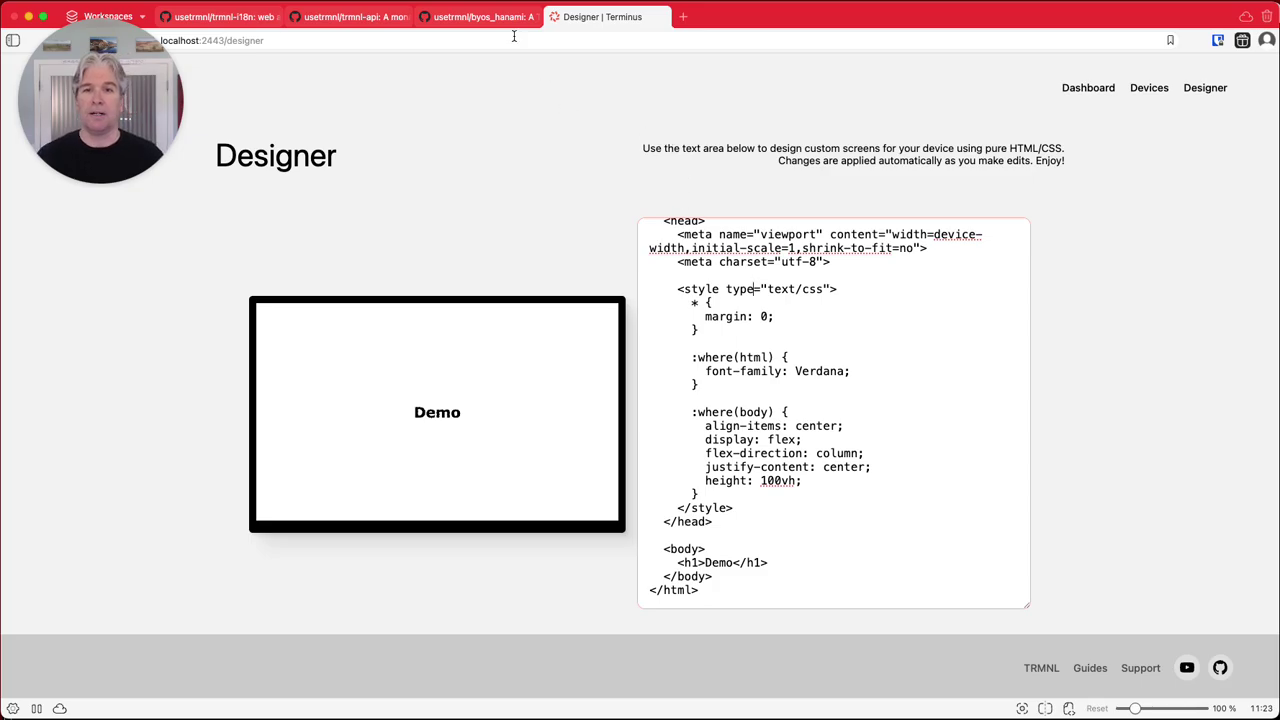
# - In the byos_hanami README, expand the Screens request example and highlight its HTML content value
pyautogui.click(475, 15)
pyautogui.scroll(15, 477, 440)
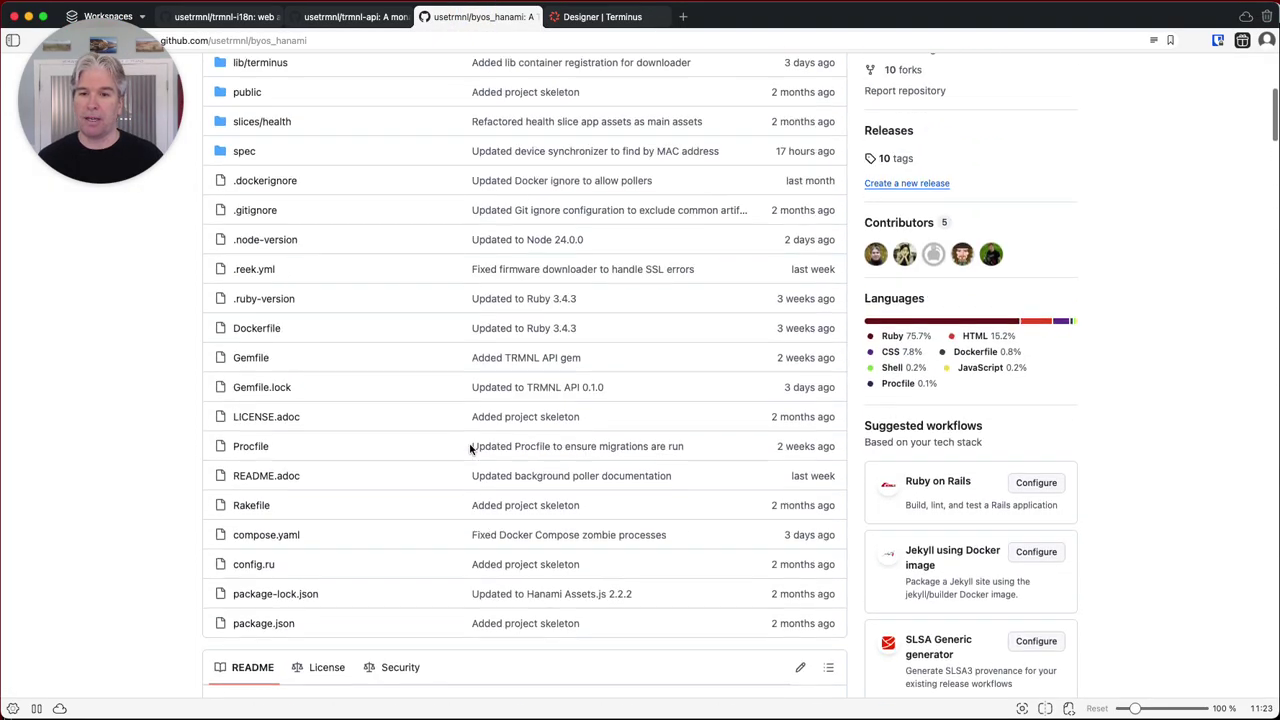
pyautogui.scroll(-4, 470, 449)
pyautogui.scroll(-5, 470, 449)
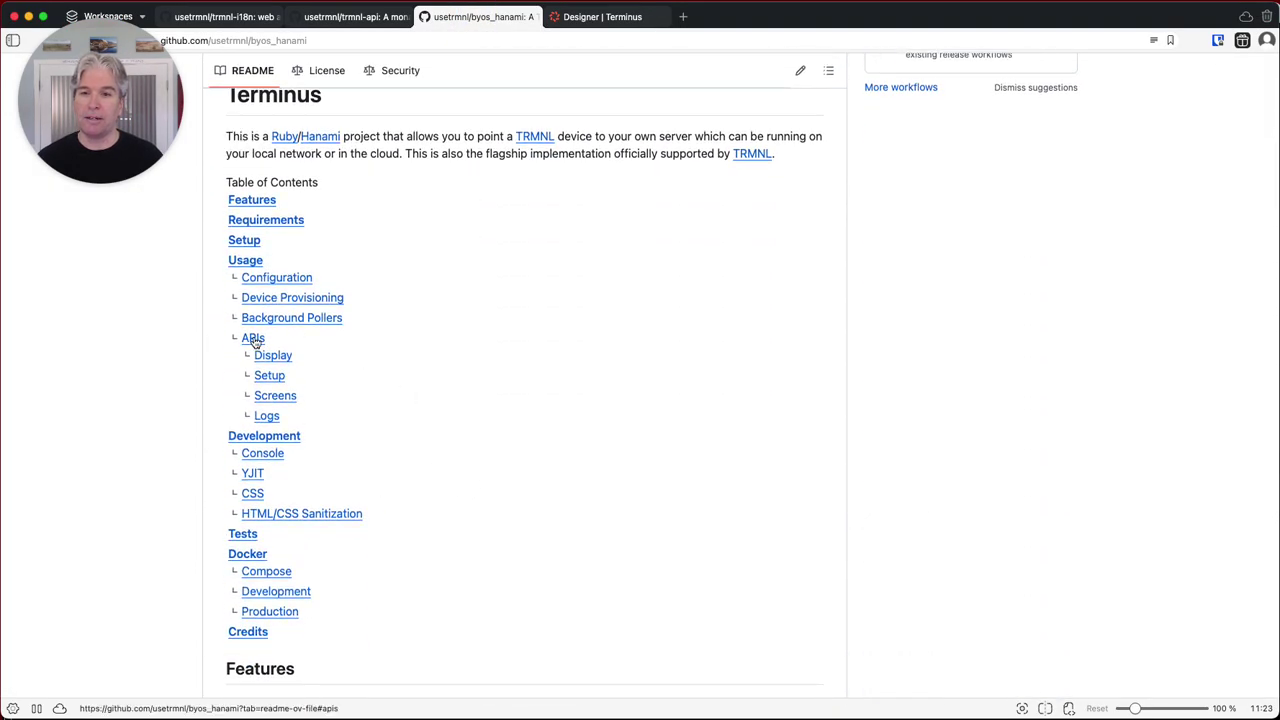
pyautogui.click(272, 395)
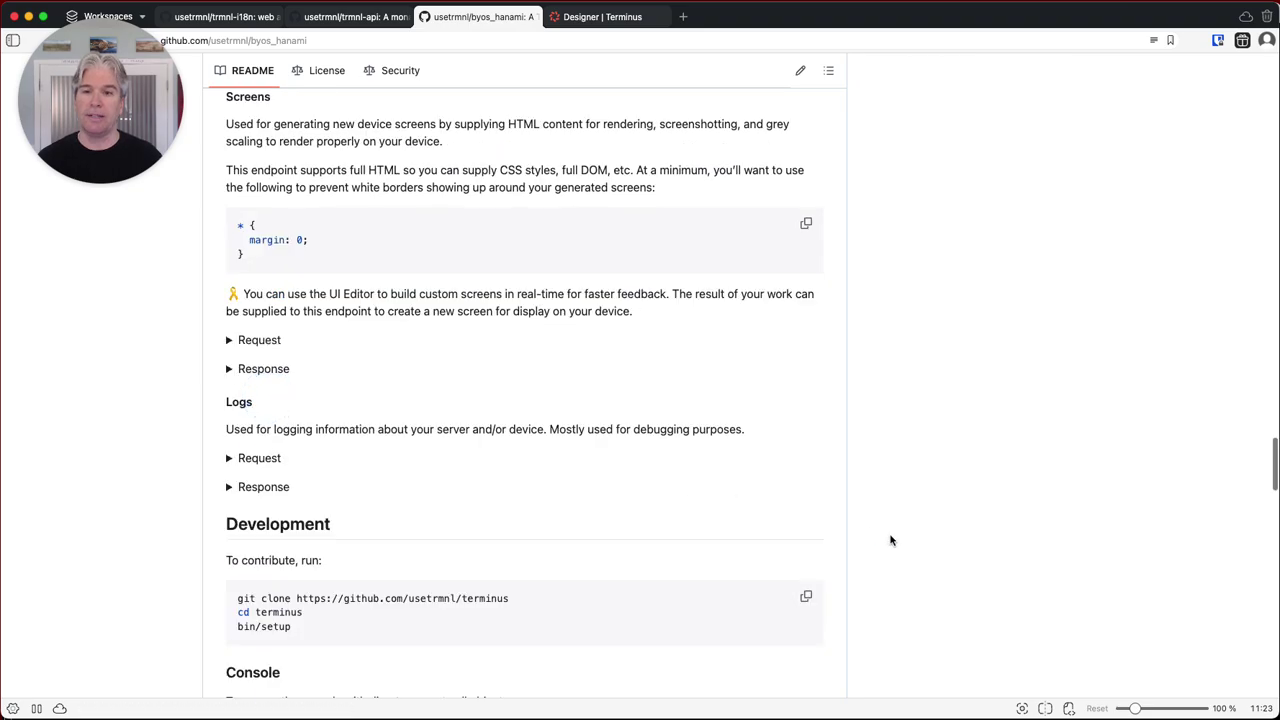
pyautogui.click(234, 340)
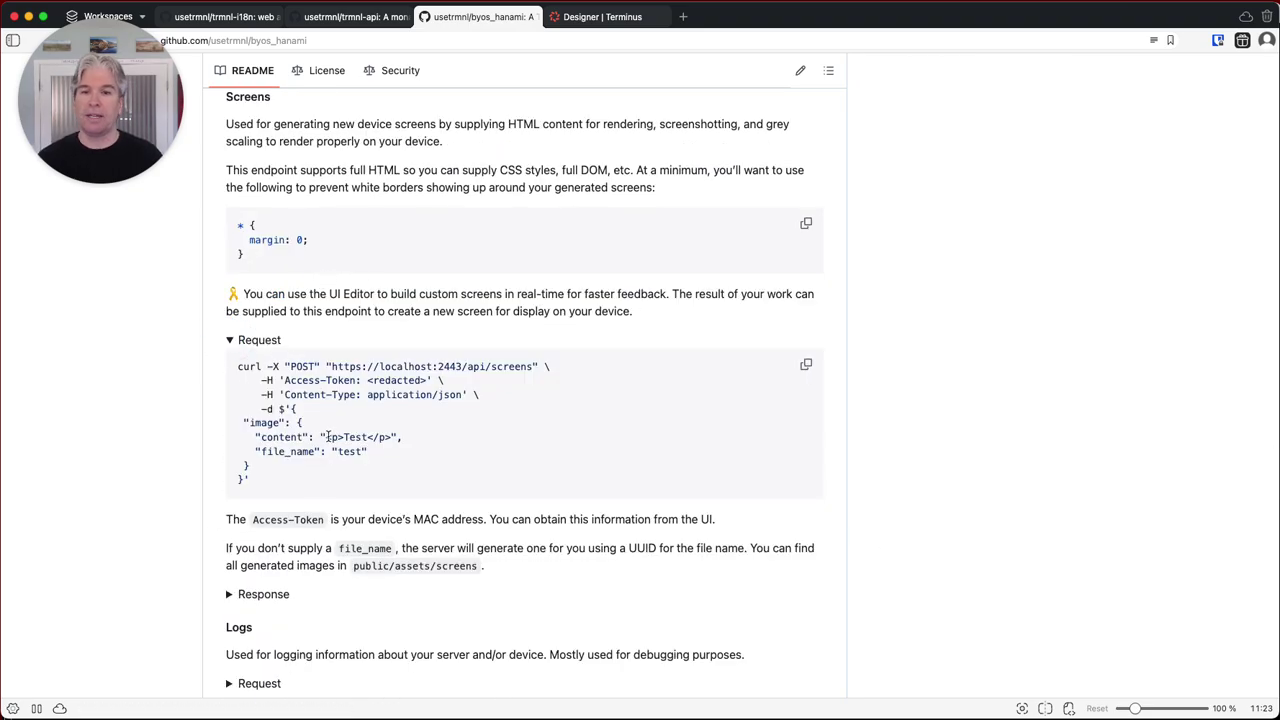
pyautogui.moveTo(331, 437); pyautogui.dragTo(385, 437)
pyautogui.click(612, 17)
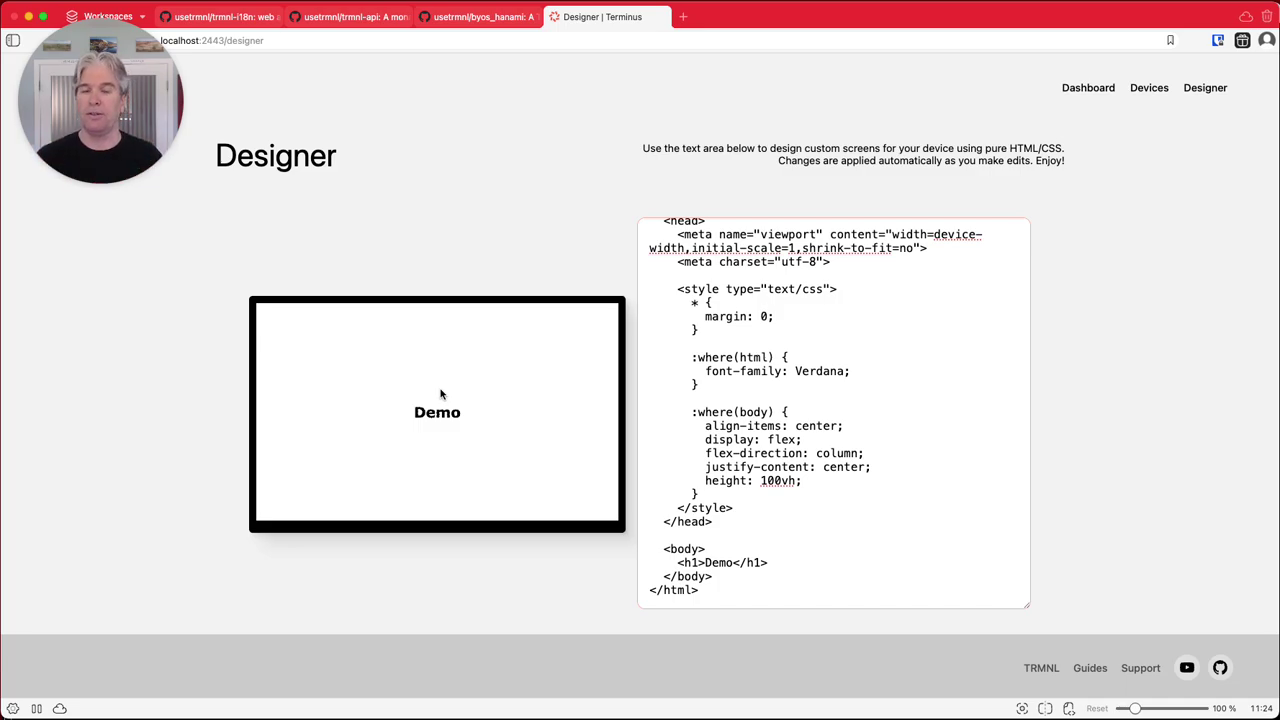
# - Highlight the curl request and its quoted <p>Test</p> content value, then return to the Designer
pyautogui.click(478, 17)
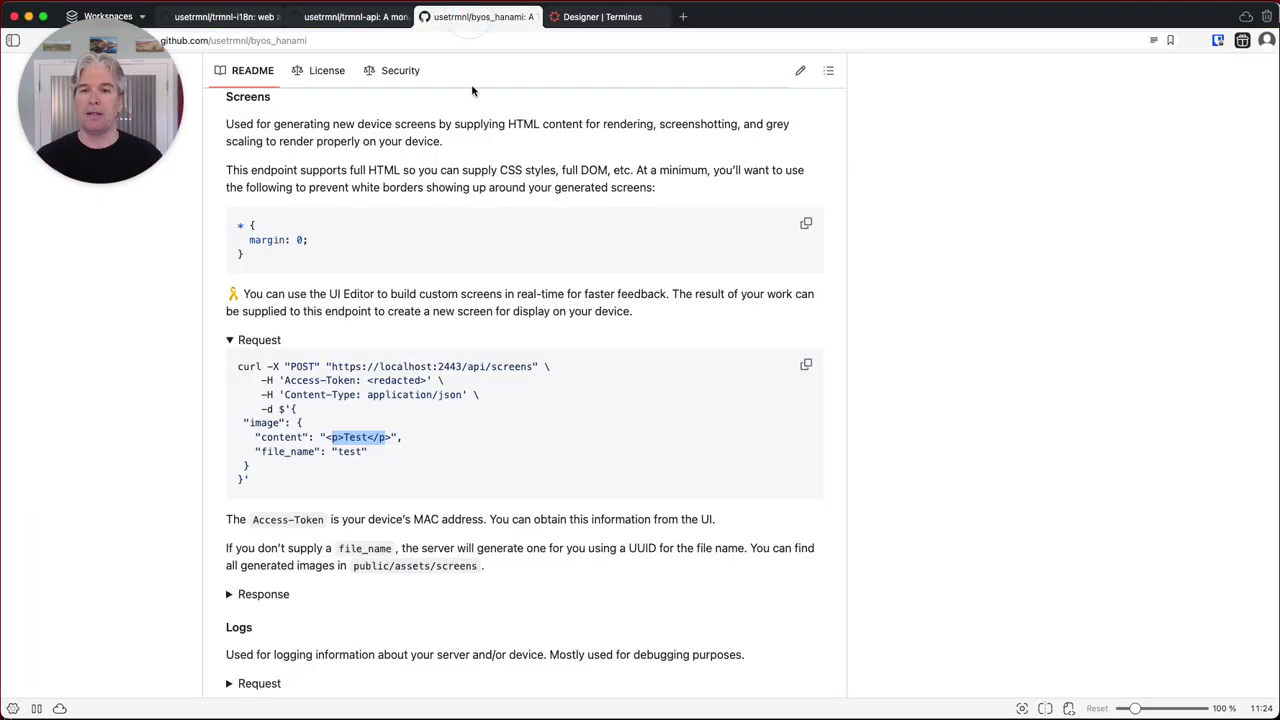
pyautogui.click(358, 436)
pyautogui.moveTo(286, 366); pyautogui.dragTo(414, 437)
pyautogui.click(330, 437)
pyautogui.moveTo(321, 437); pyautogui.dragTo(390, 433)
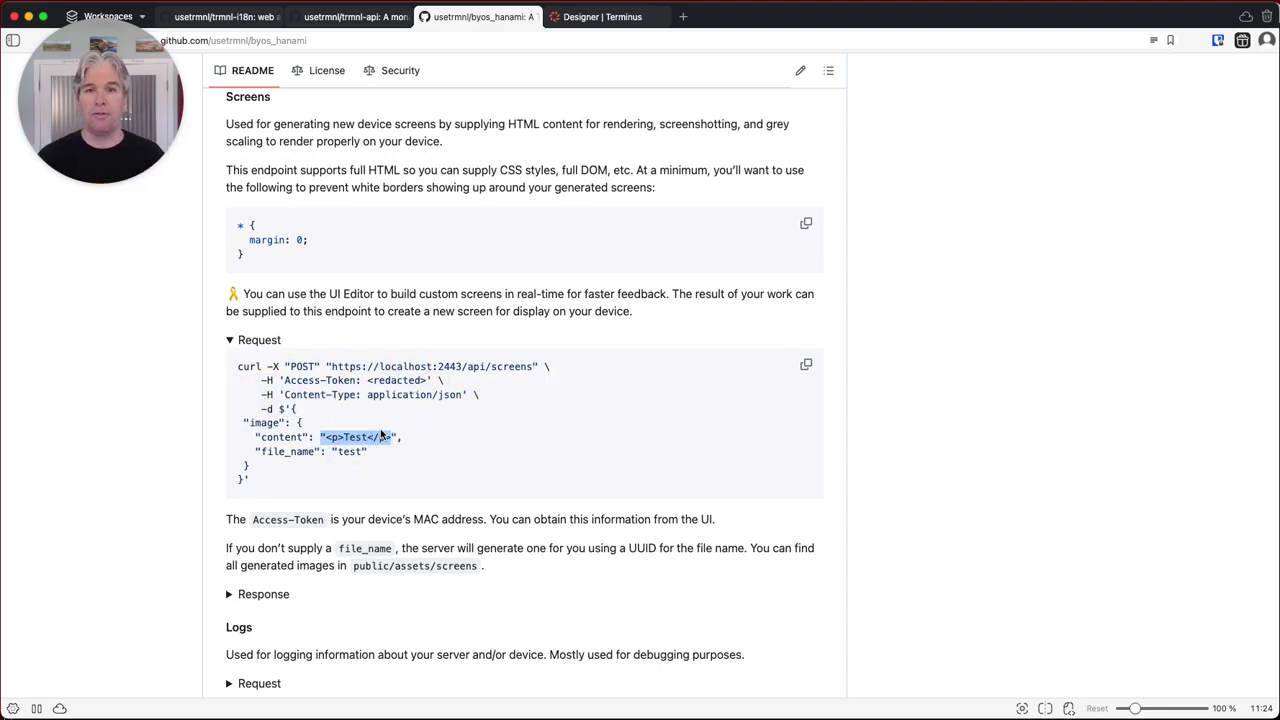
pyautogui.click(602, 17)
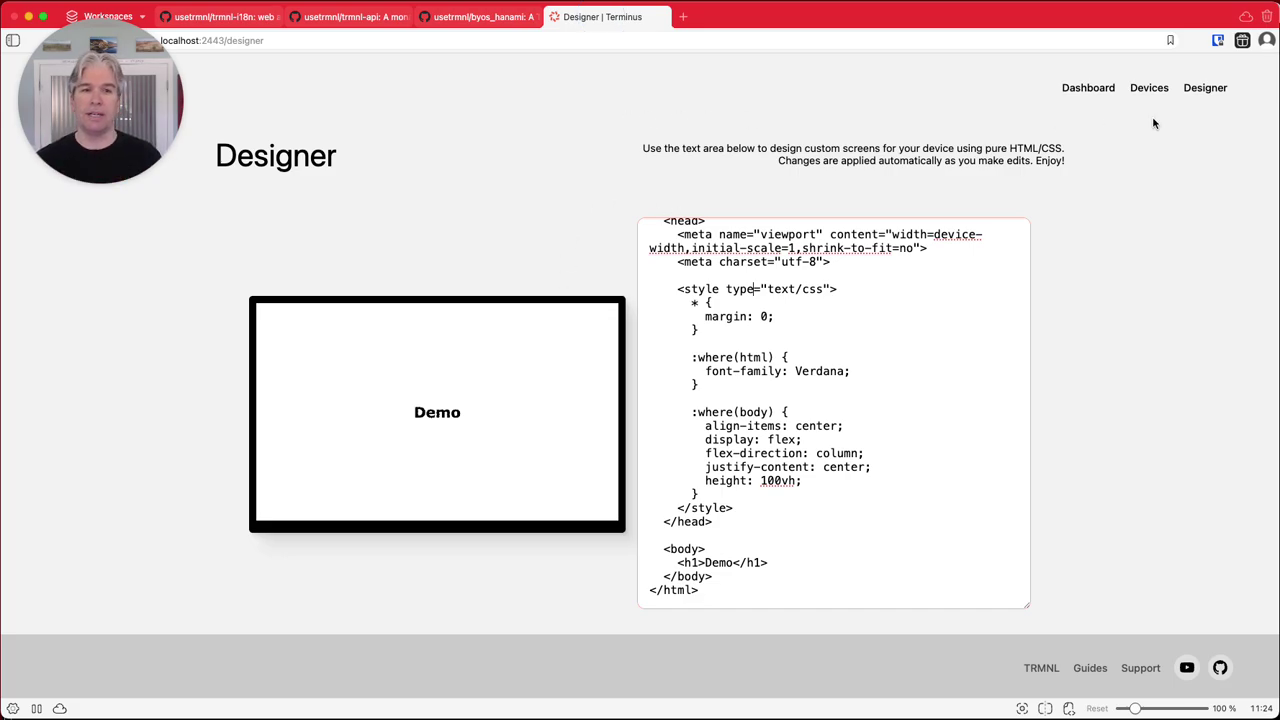
# - Open the Office device's details from Devices and confirm Proxy is true with firmware 1.5.4
pyautogui.click(1149, 88)
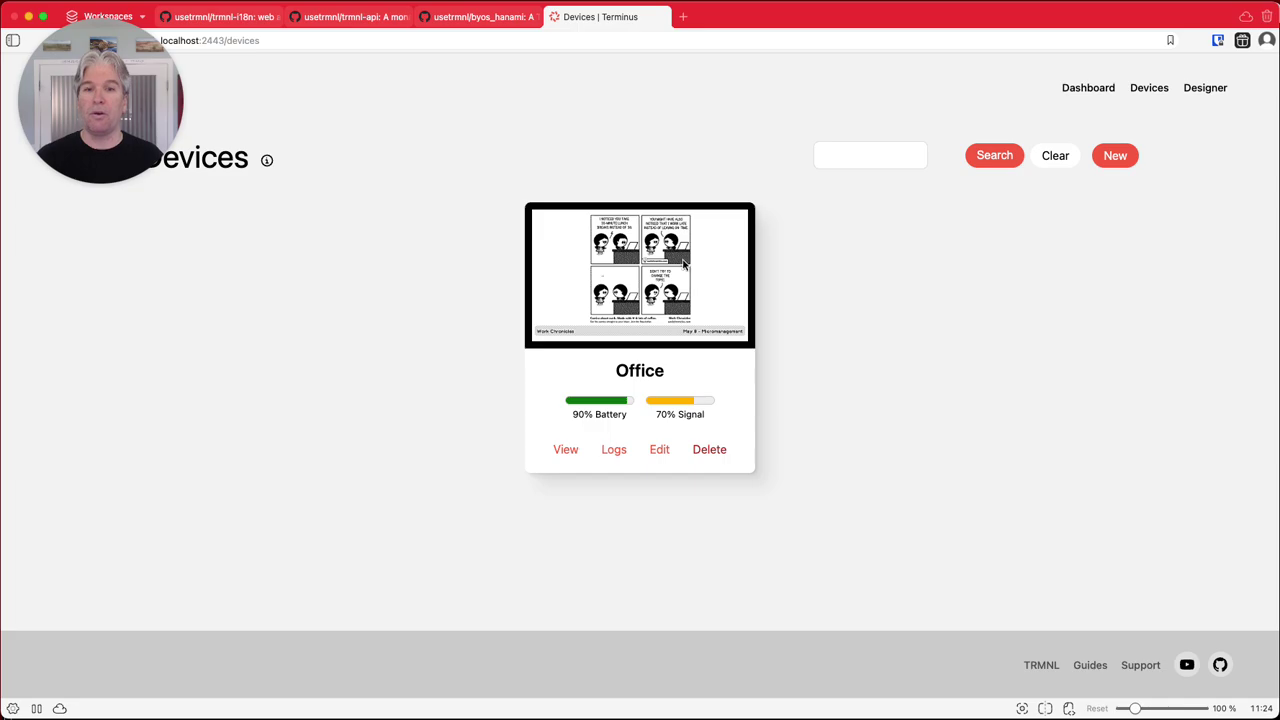
pyautogui.click(566, 451)
pyautogui.scroll(-2, 815, 485)
pyautogui.moveTo(636, 437); pyautogui.dragTo(682, 443)
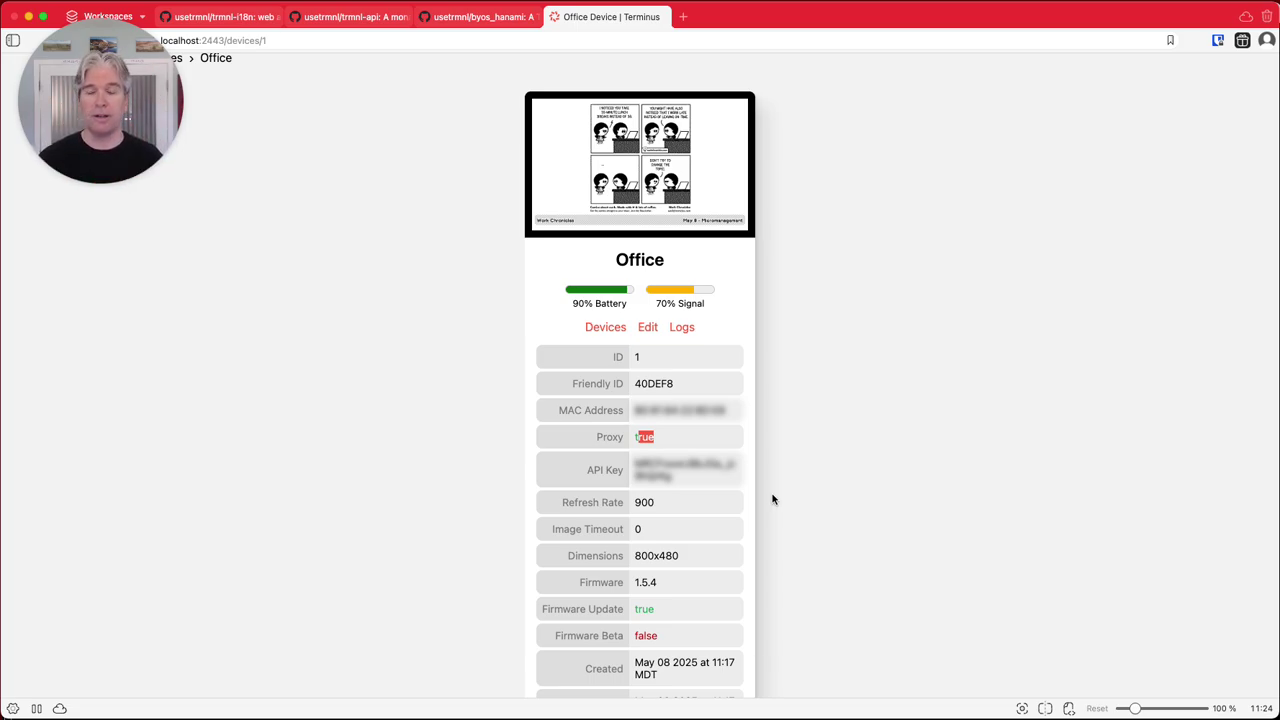
pyautogui.scroll(-1, 770, 497)
pyautogui.moveTo(726, 389)
pyautogui.scroll(2, 197, 151)
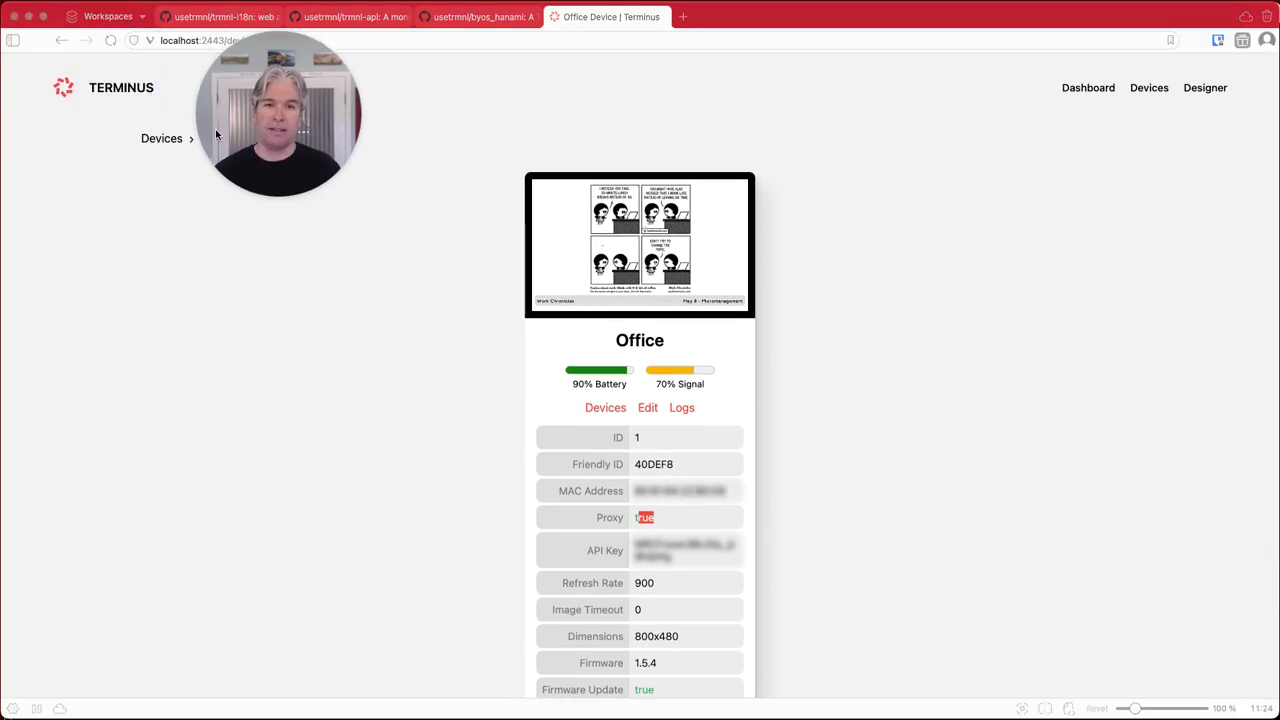
# - Return to the Dashboard via the TERMINUS logo, showing Office at 90% battery, firmware 1.5.4
pyautogui.click(123, 88)
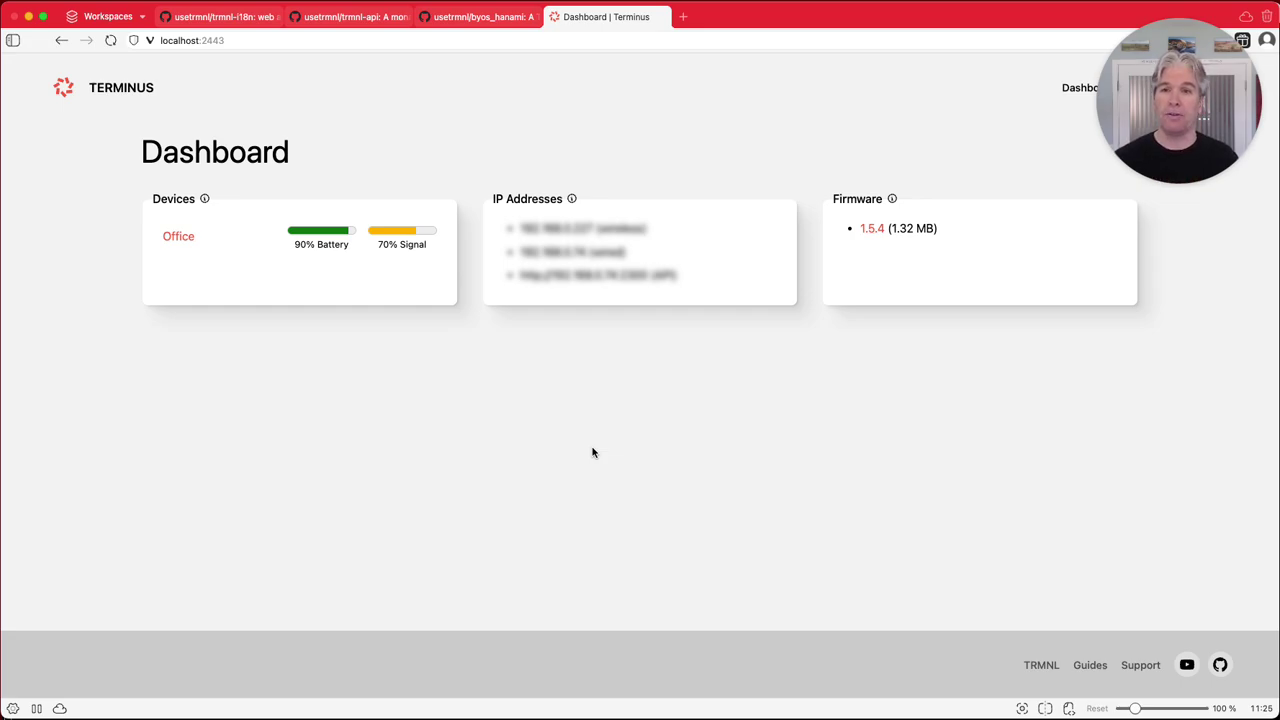
# - Switch to the byos_hanami GitHub tab and scroll to its file list, 444 commits and 10 tags
pyautogui.click(470, 16)
pyautogui.scroll(3, 285, 203)
pyautogui.scroll(15, 285, 203)
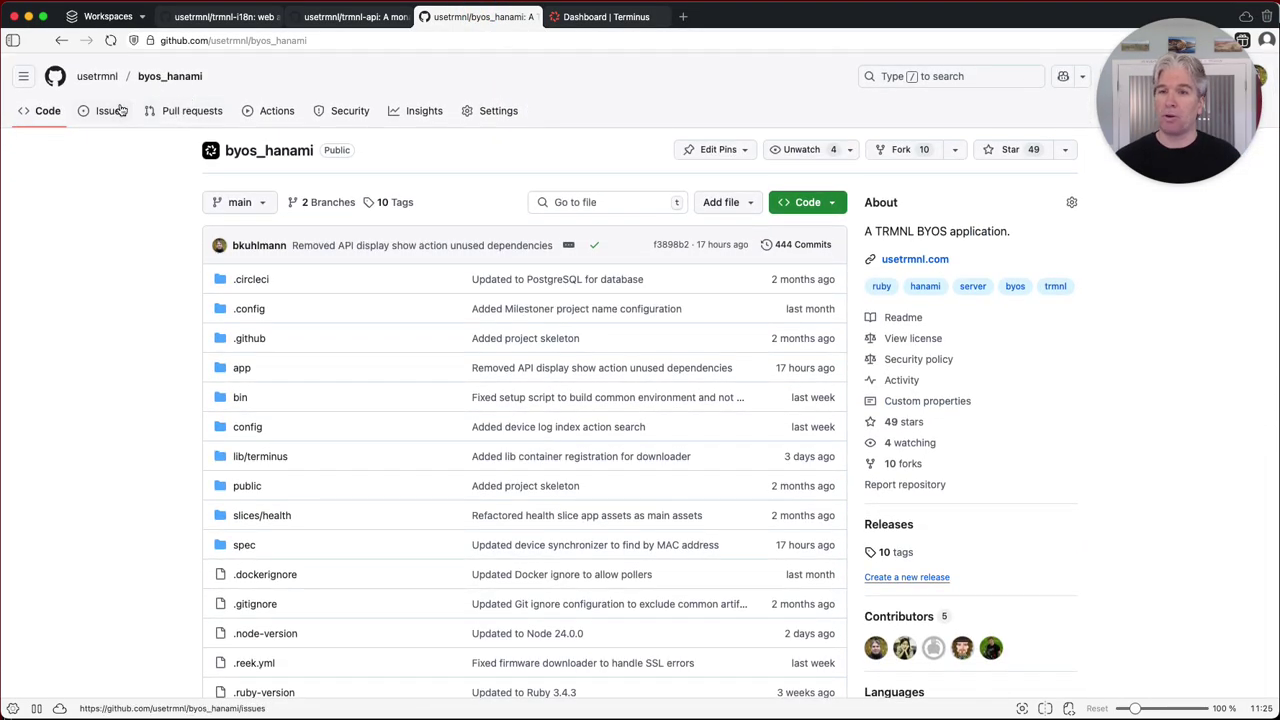